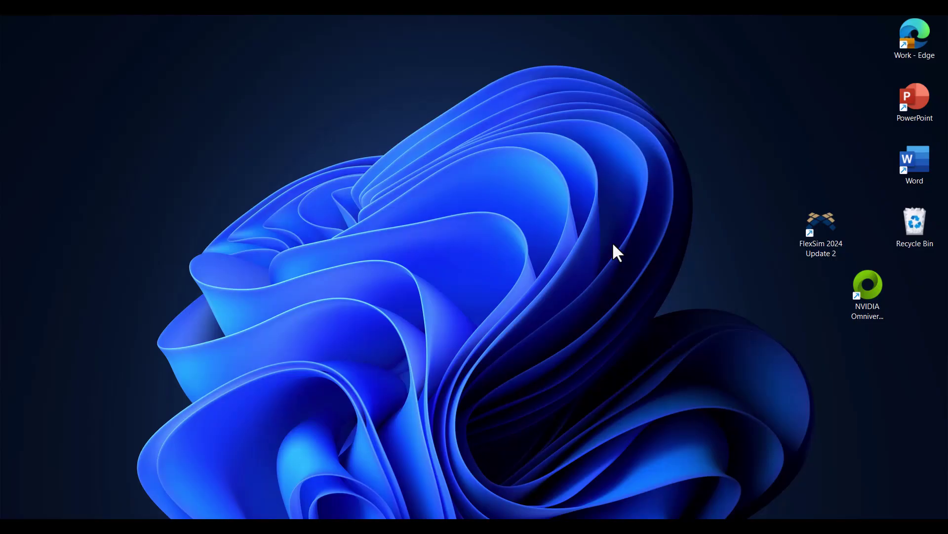
Install USD Composer 2023.2.5 from the Exchange and select it in the Library.
{"action": "double_click", "coordinate": [869, 289]}
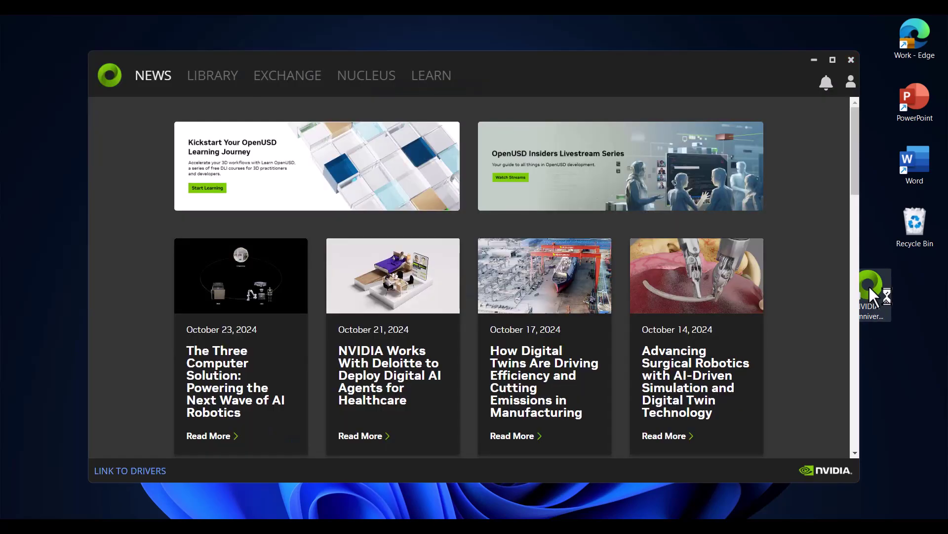
{"action": "left_click", "coordinate": [203, 75]}
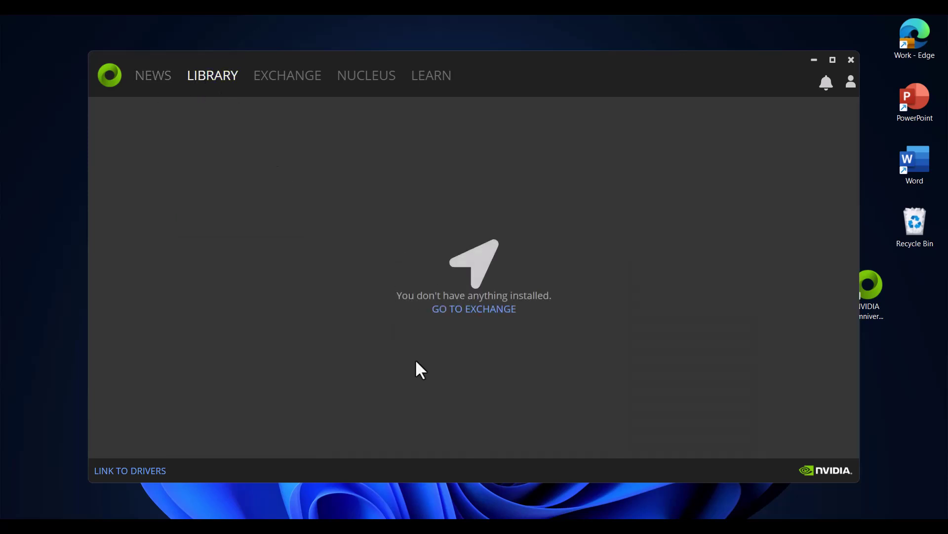
{"action": "left_click", "coordinate": [279, 93]}
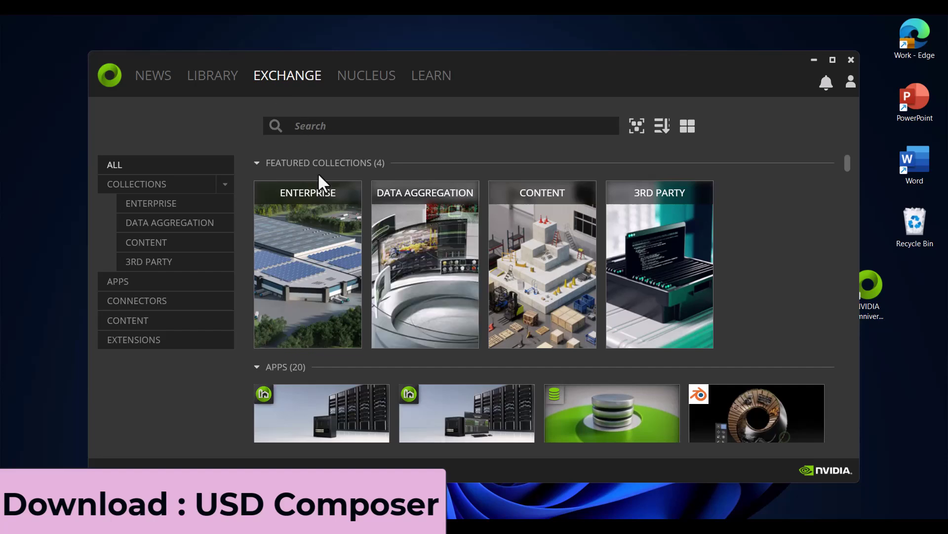
{"action": "scroll", "coordinate": [329, 213], "scroll_direction": "down", "scroll_amount": 3}
{"action": "scroll", "coordinate": [330, 210], "scroll_direction": "down", "scroll_amount": 5}
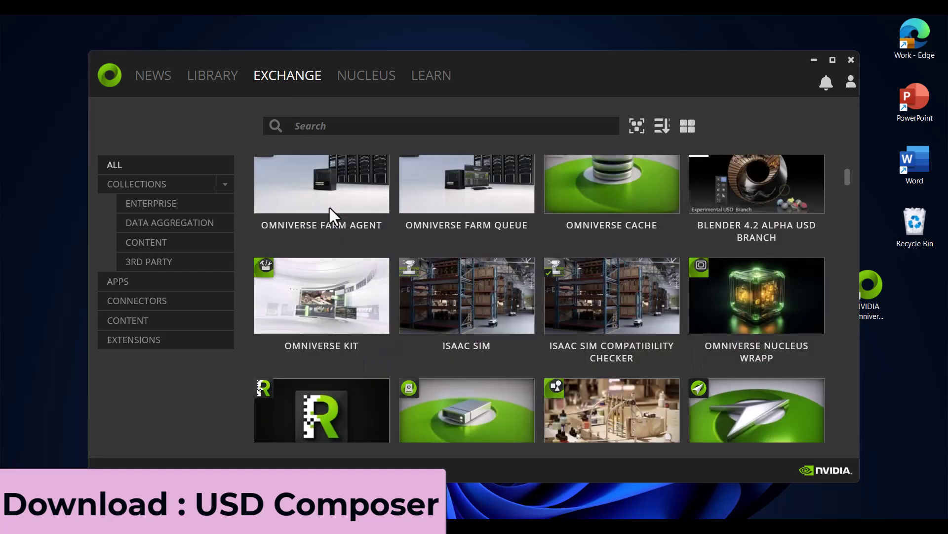
{"action": "left_click", "coordinate": [330, 208]}
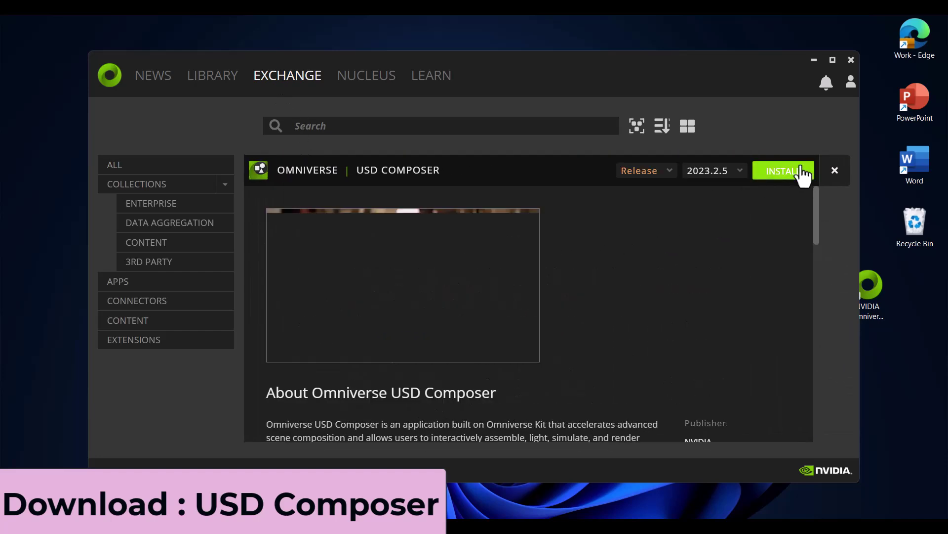
{"action": "left_click", "coordinate": [801, 172]}
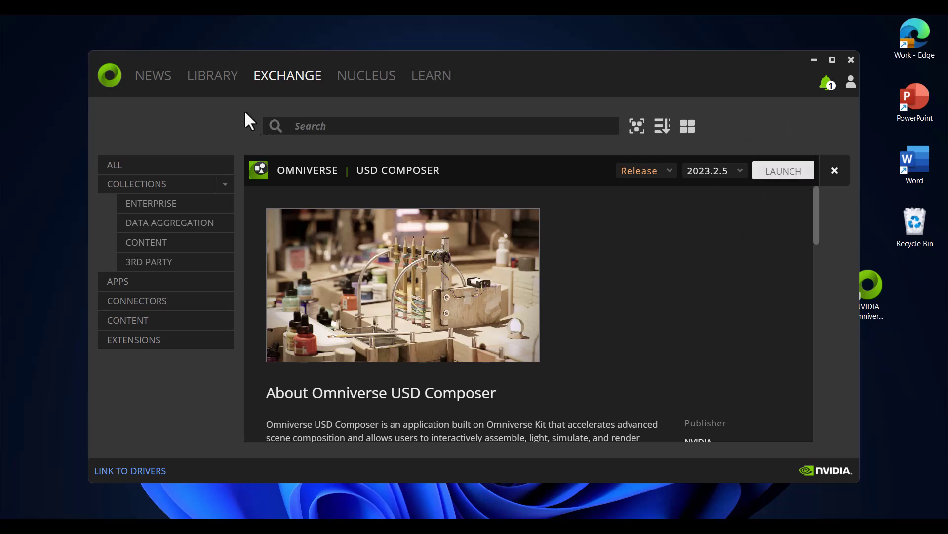
{"action": "left_click", "coordinate": [206, 82]}
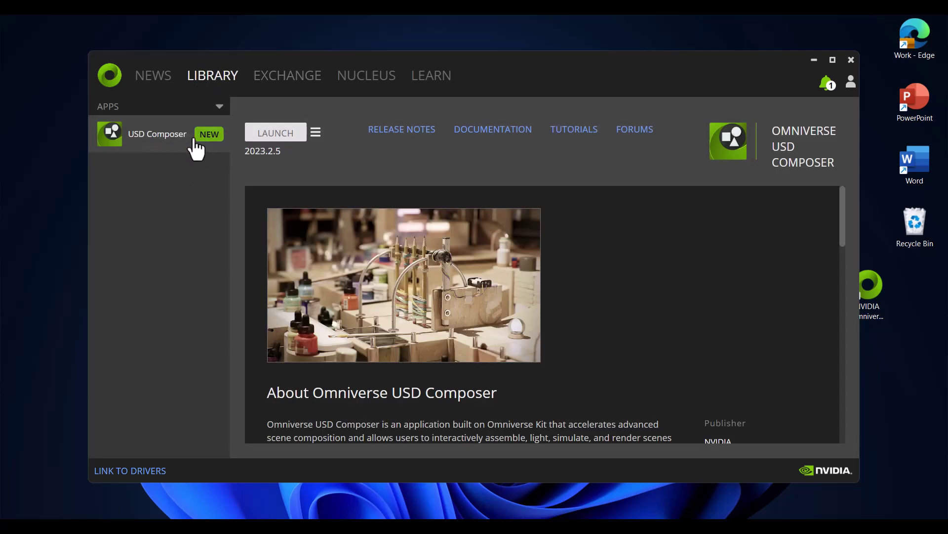
{"action": "left_click", "coordinate": [187, 137]}
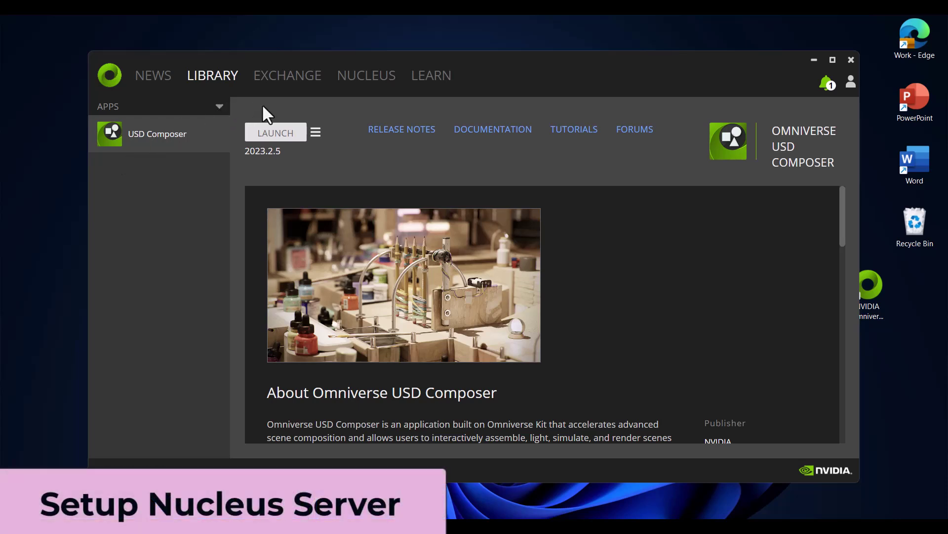
Add a local Nucleus Workstation 2023.2.5 service with default name, data path and an admin account.
{"action": "left_click", "coordinate": [374, 79]}
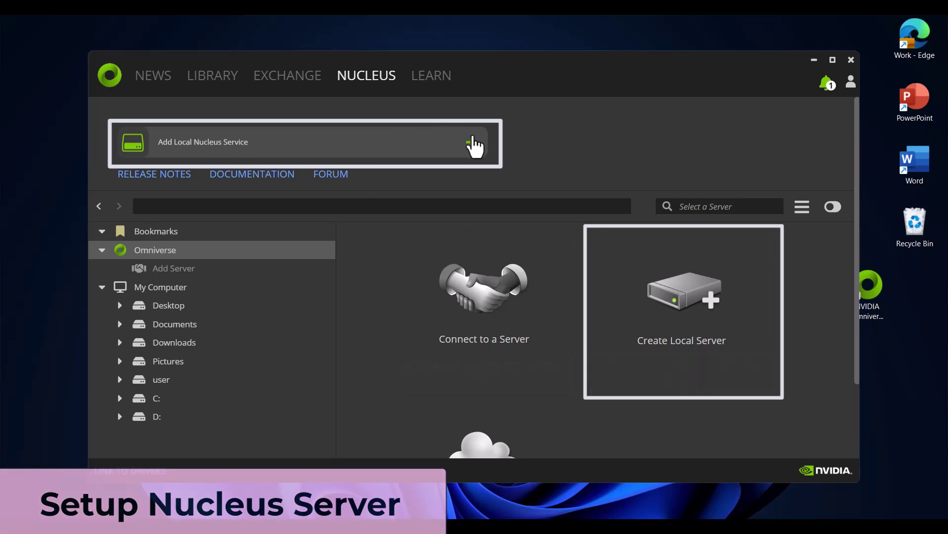
{"action": "left_click", "coordinate": [471, 144]}
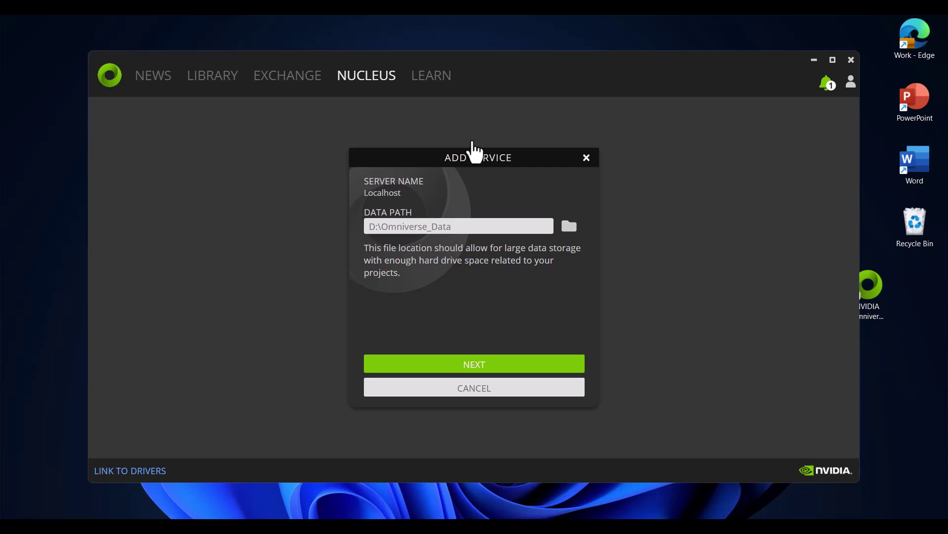
{"action": "left_click", "coordinate": [499, 364]}
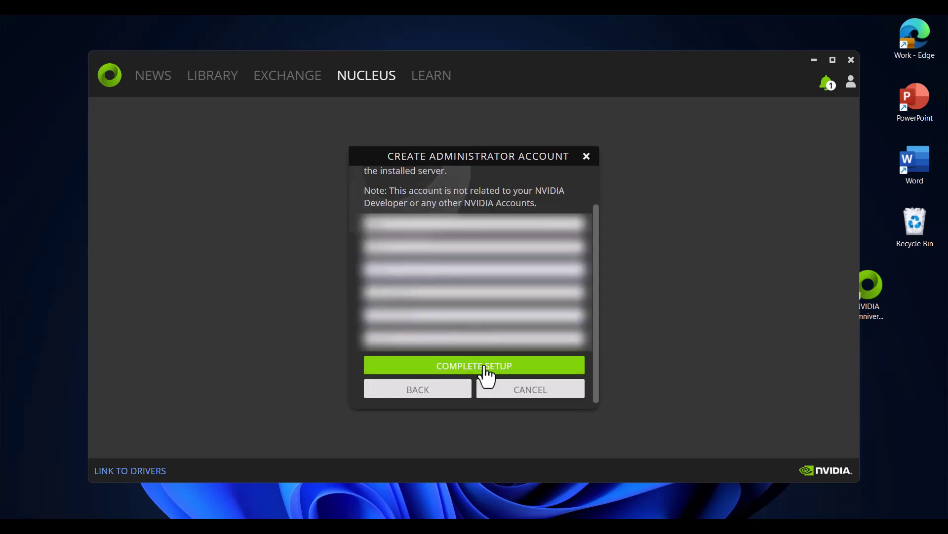
{"action": "left_click", "coordinate": [486, 368]}
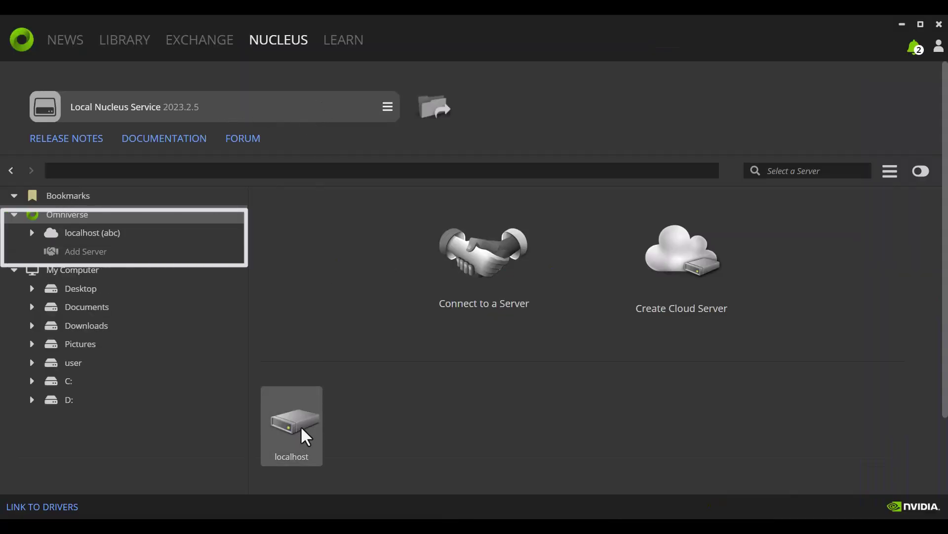
Create a folder named ModelFiles on the localhost Nucleus server.
{"action": "left_click", "coordinate": [72, 236]}
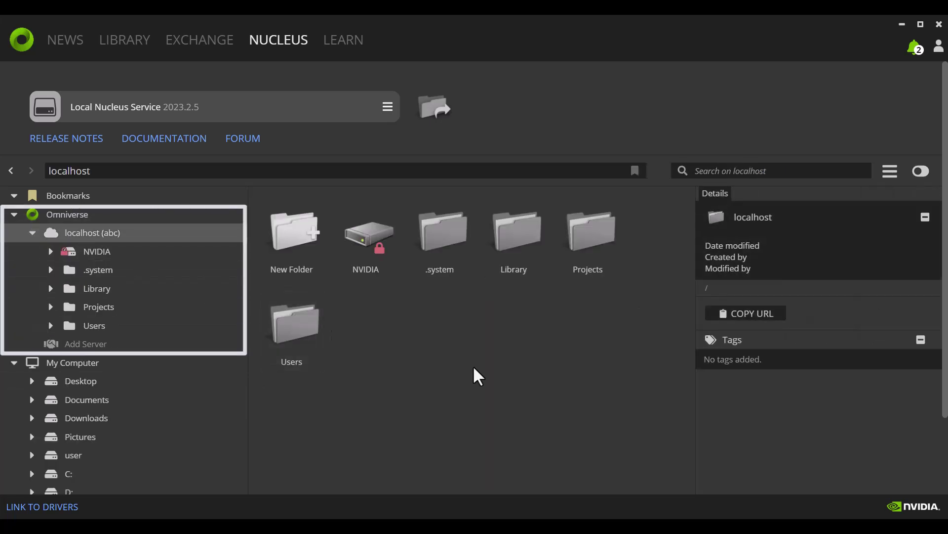
{"action": "left_click", "coordinate": [310, 237]}
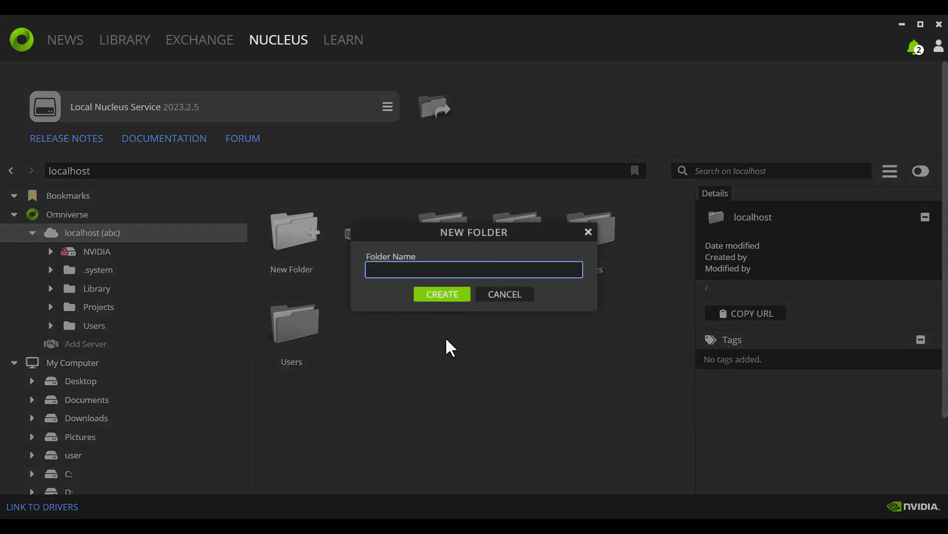
{"action": "type", "text": "Model"}
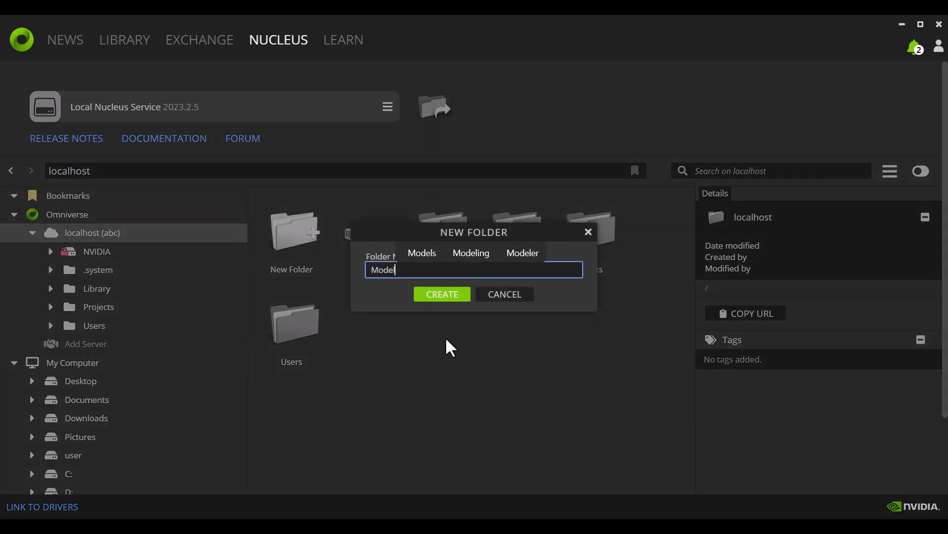
{"action": "type", "text": "Files"}
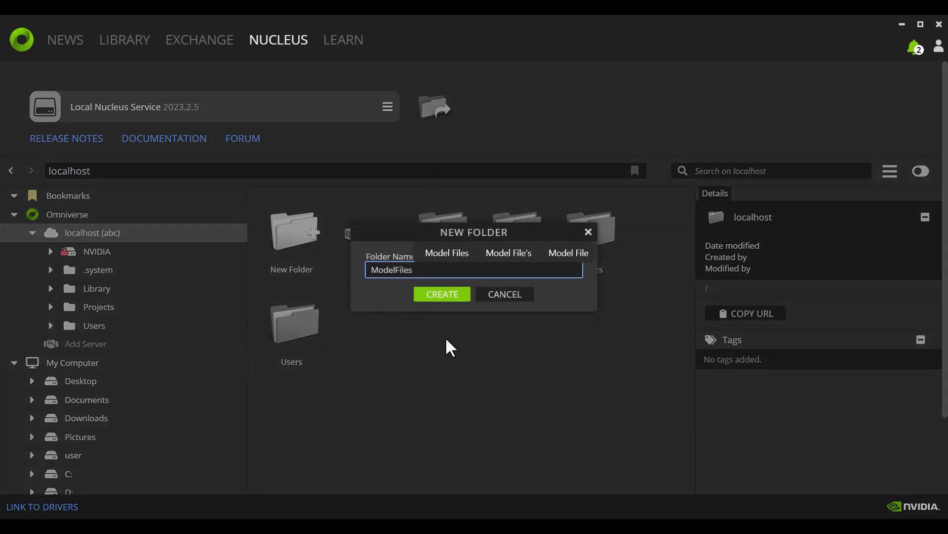
{"action": "key", "text": "Return"}
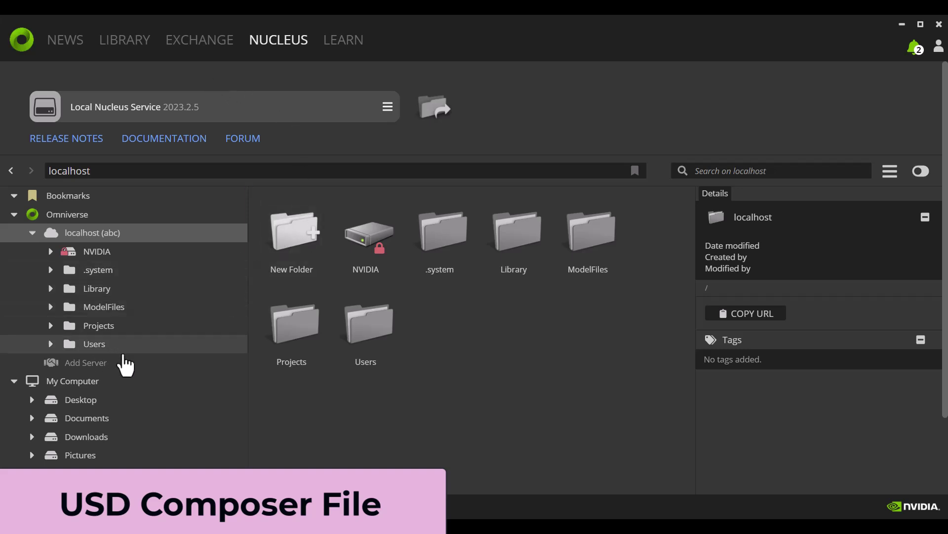
Launch USD Composer and add a Cylinder mesh to a new stage.
{"action": "left_click", "coordinate": [124, 49]}
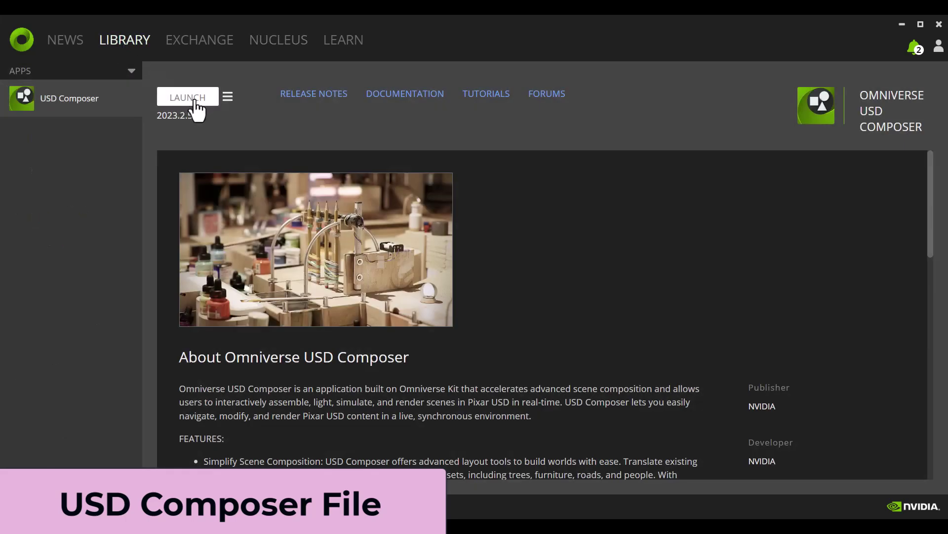
{"action": "left_click", "coordinate": [190, 96]}
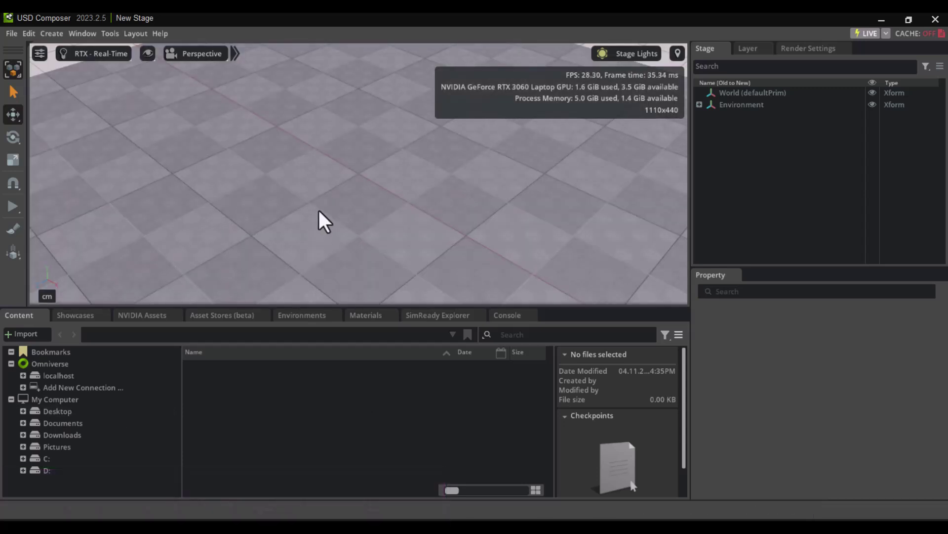
{"action": "scroll", "coordinate": [319, 210], "scroll_direction": "down", "scroll_amount": 5}
{"action": "scroll", "coordinate": [318, 210], "scroll_direction": "down", "scroll_amount": 3}
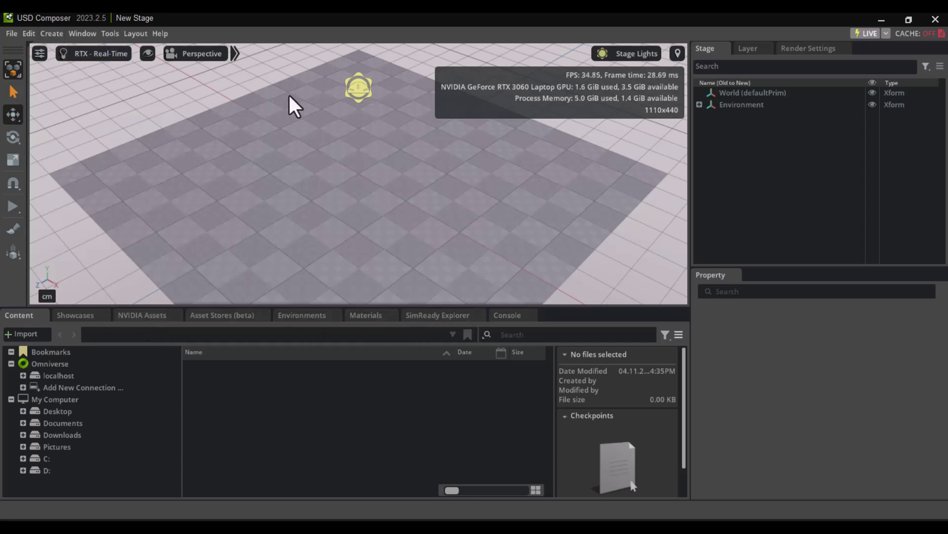
{"action": "left_click", "coordinate": [46, 33]}
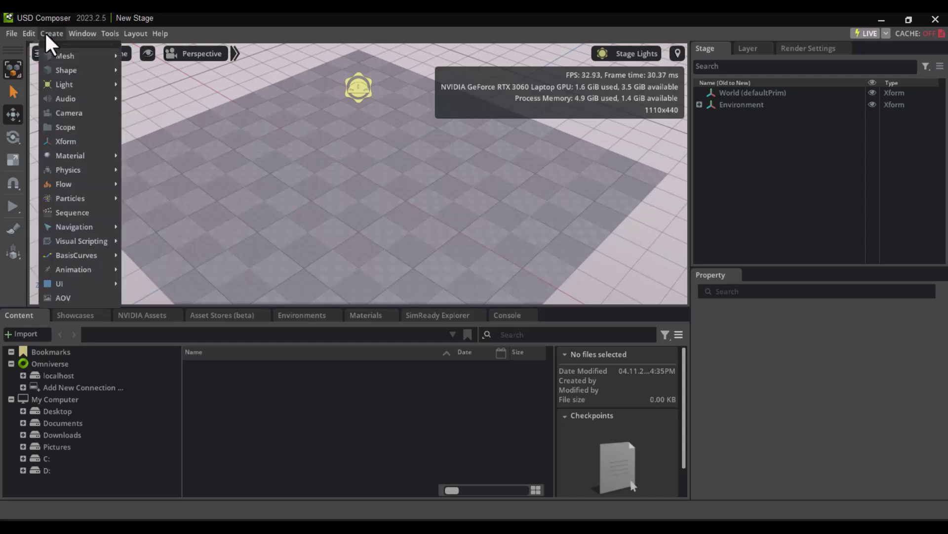
{"action": "mouse_move", "coordinate": [54, 61]}
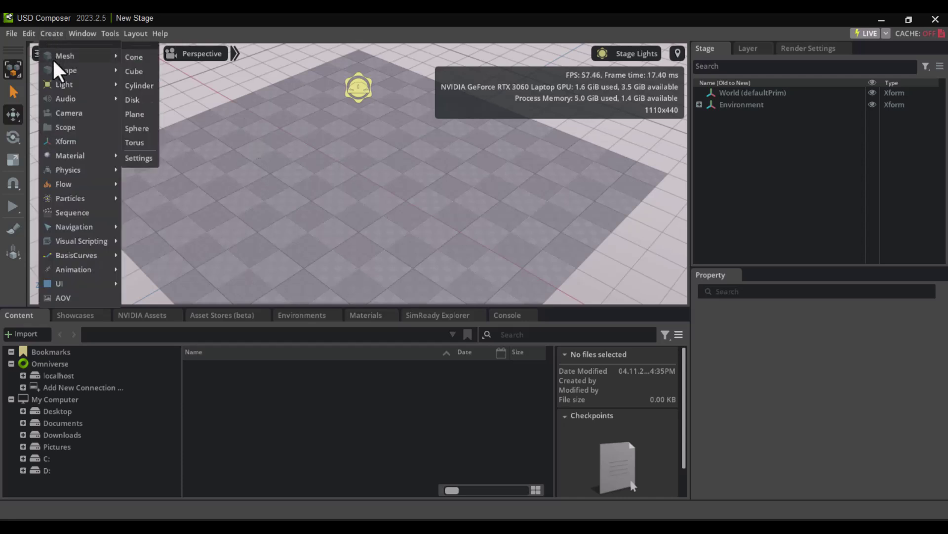
{"action": "left_click", "coordinate": [144, 85]}
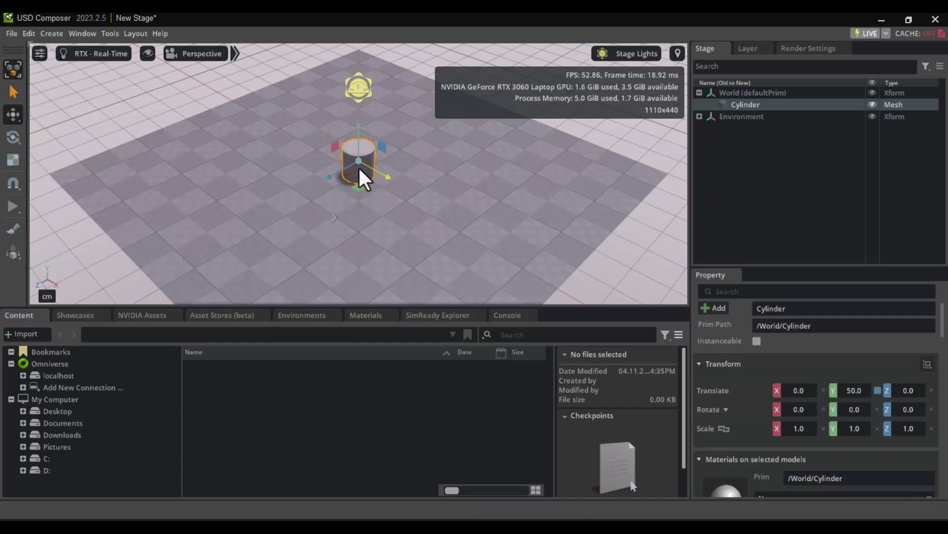
Save the stage as Demo.usd in the localhost ModelFiles folder.
{"action": "key", "text": "ctrl+s"}
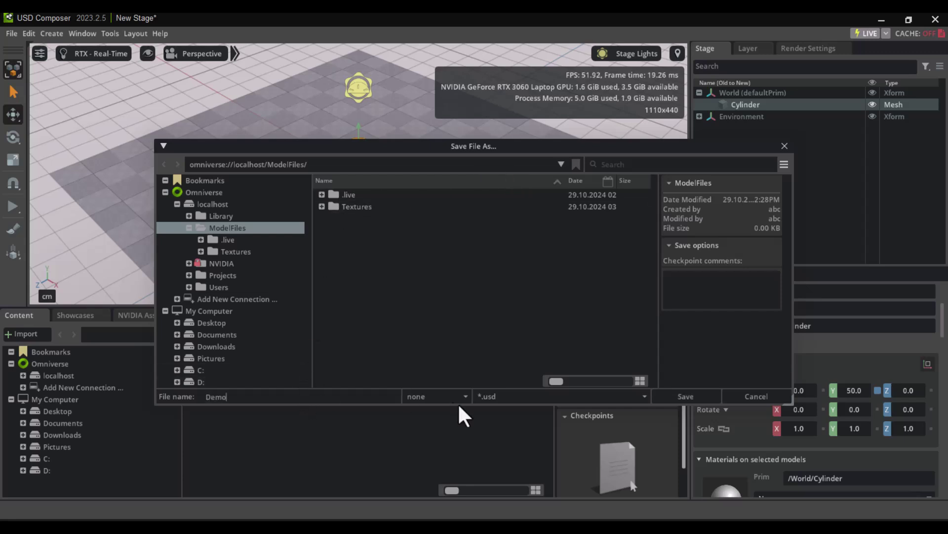
{"action": "type", "text": "Demo"}
{"action": "left_click", "coordinate": [684, 395]}
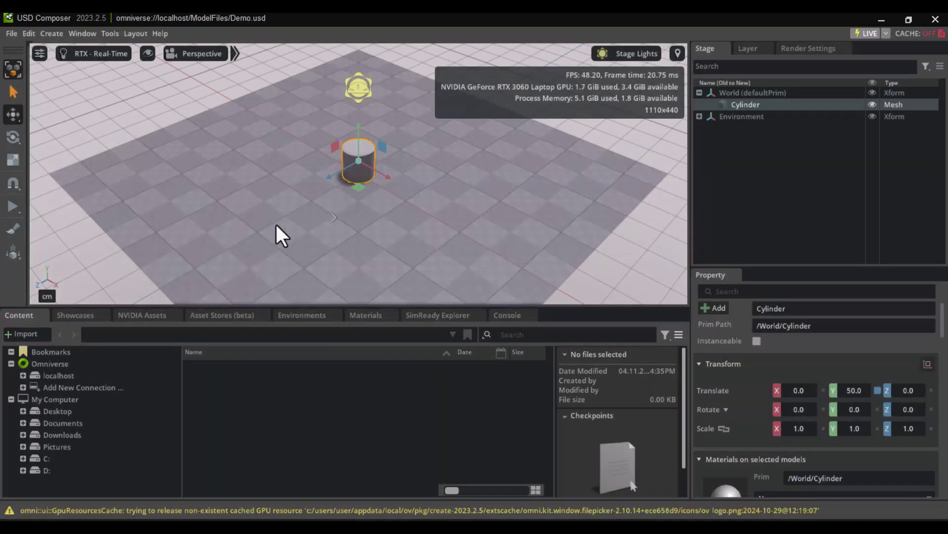
Search NVIDIA Assets for 'ware' and drop Warehouse01 into the Demo stage.
{"action": "left_click", "coordinate": [145, 315]}
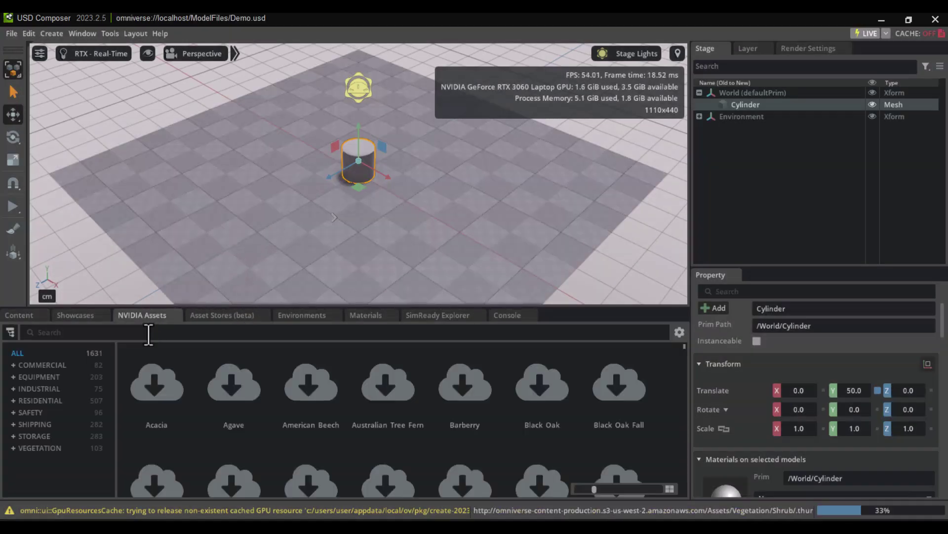
{"action": "left_click", "coordinate": [148, 336]}
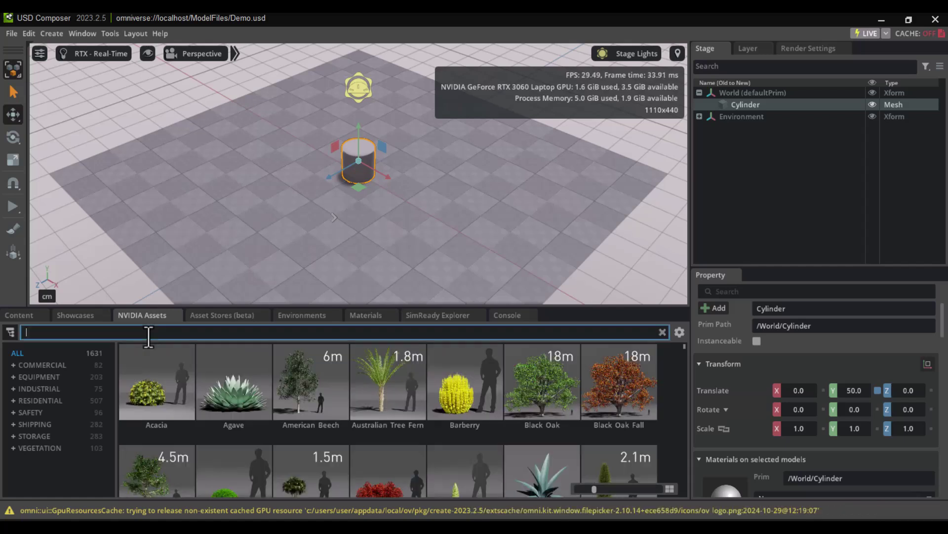
{"action": "type", "text": "ware"}
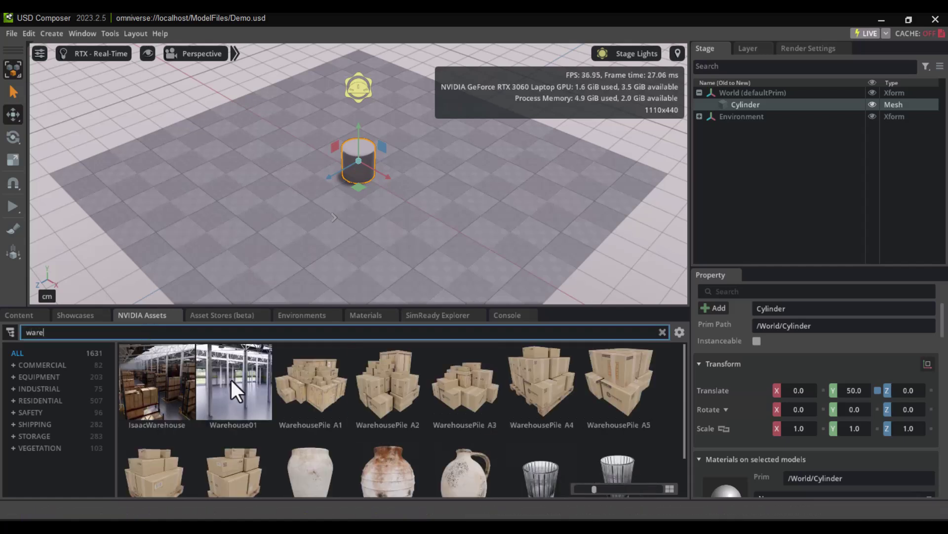
{"action": "left_click_drag", "start_coordinate": [231, 381], "coordinate": [295, 155]}
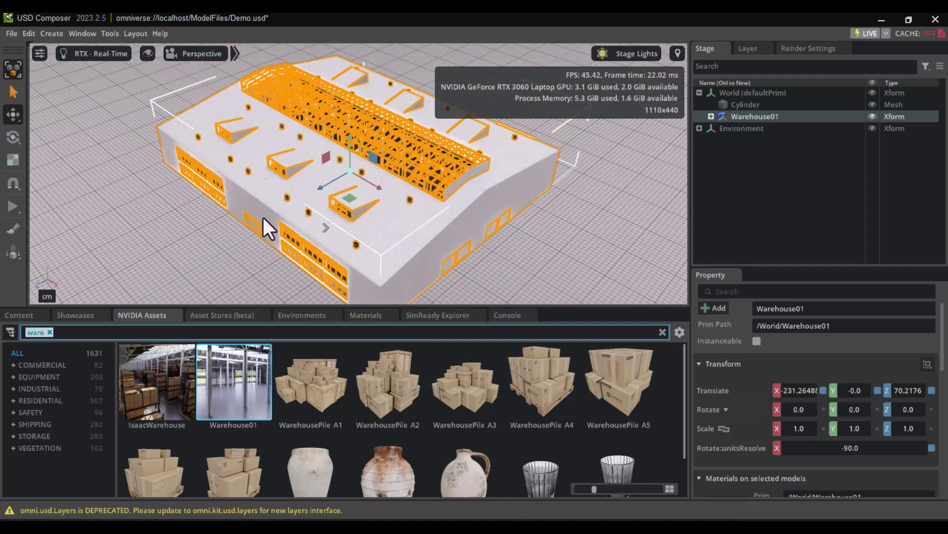
Apply the champagne castle 1 environment found by searching Environments for 'ch'.
{"action": "left_click", "coordinate": [153, 261]}
{"action": "left_click", "coordinate": [291, 316]}
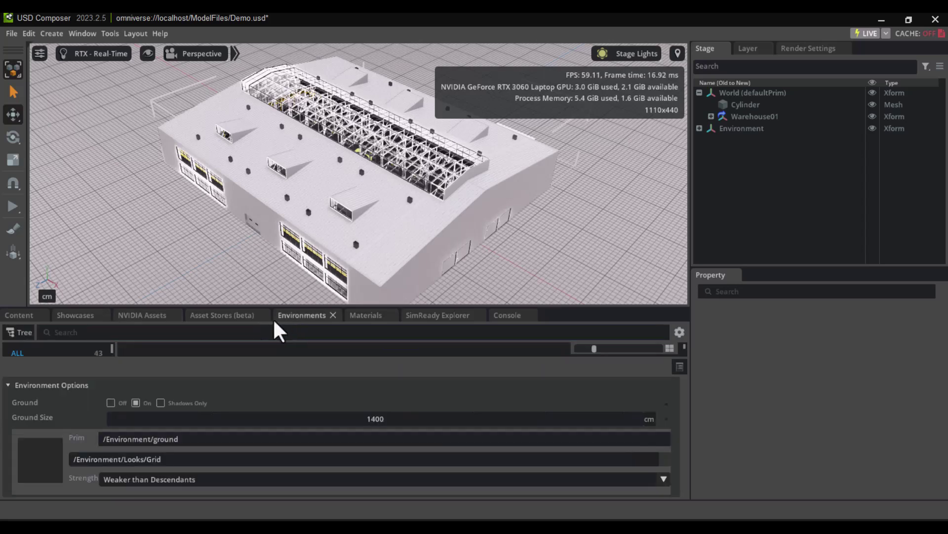
{"action": "left_click", "coordinate": [181, 335]}
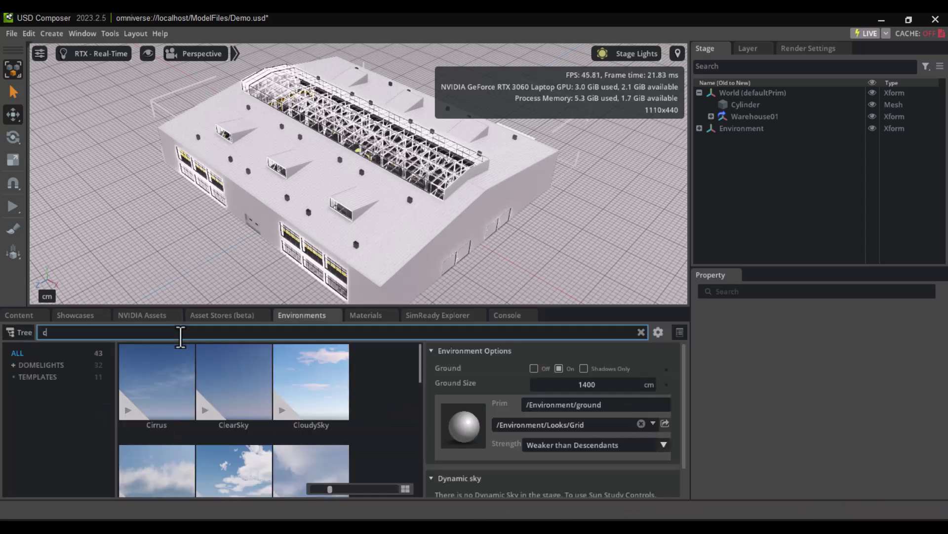
{"action": "type", "text": "ch"}
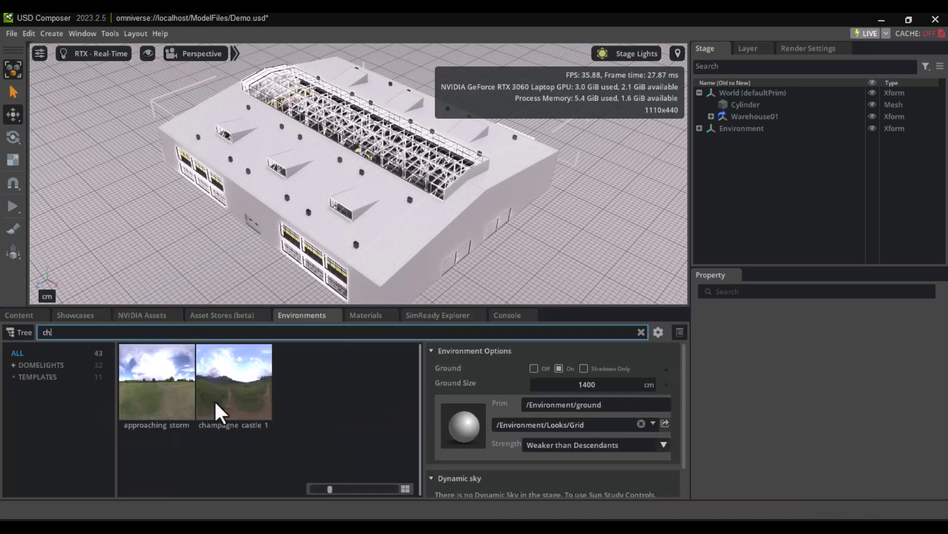
{"action": "left_click_drag", "start_coordinate": [218, 410], "coordinate": [132, 243]}
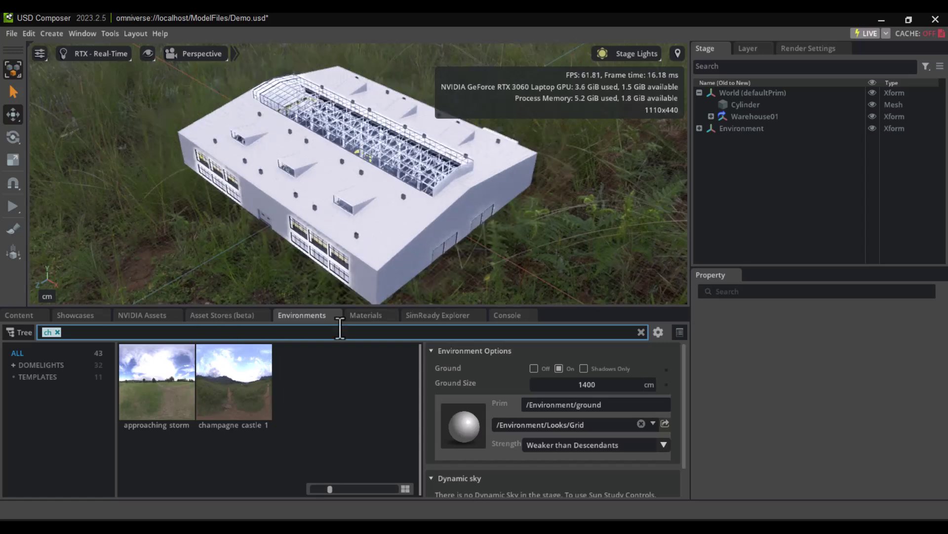
Paint the warehouse's white shell with the red Carpaint 02 material and view the interior.
{"action": "left_click", "coordinate": [371, 316]}
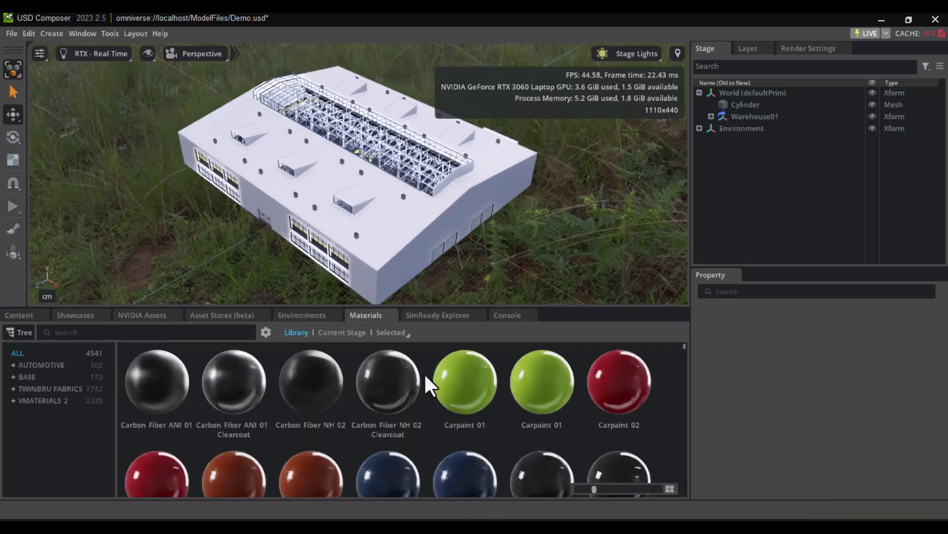
{"action": "left_click_drag", "start_coordinate": [631, 394], "coordinate": [383, 240]}
{"action": "scroll", "coordinate": [384, 240], "scroll_direction": "up", "scroll_amount": 10}
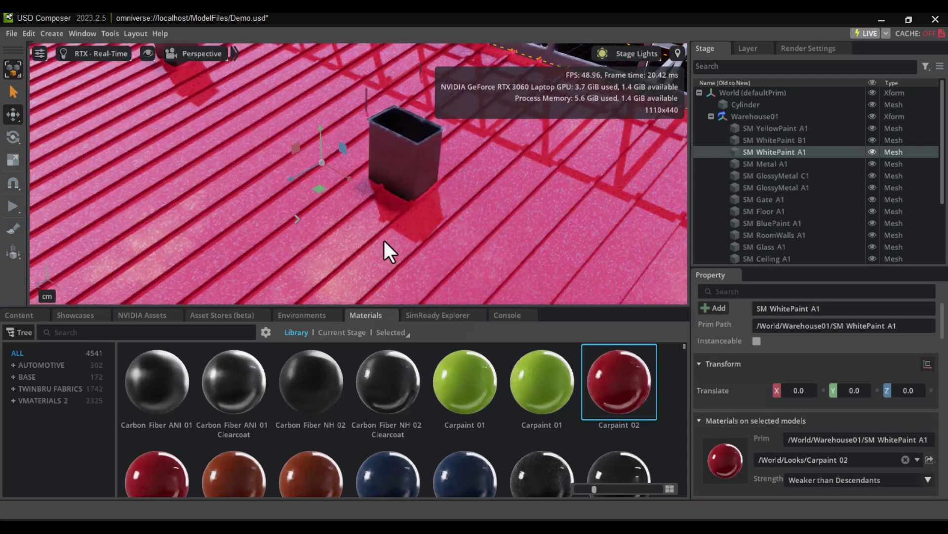
{"action": "scroll", "coordinate": [384, 240], "scroll_direction": "up", "scroll_amount": 5}
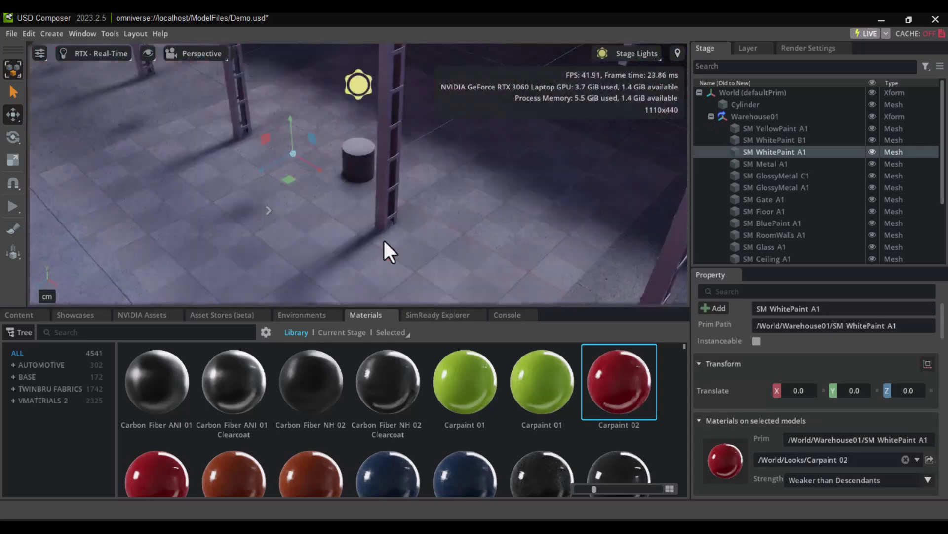
{"action": "scroll", "coordinate": [329, 237], "scroll_direction": "down", "scroll_amount": 3}
{"action": "right_click_drag", "start_coordinate": [324, 232], "coordinate": [274, 173]}
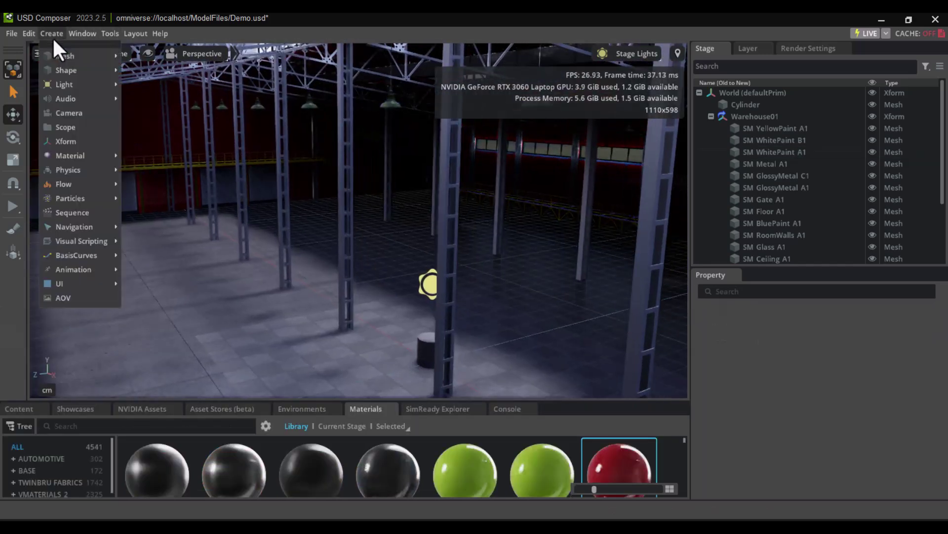
Add a Cylinder Light and raise it slightly above the floor.
{"action": "mouse_move", "coordinate": [73, 80]}
{"action": "left_click", "coordinate": [170, 83]}
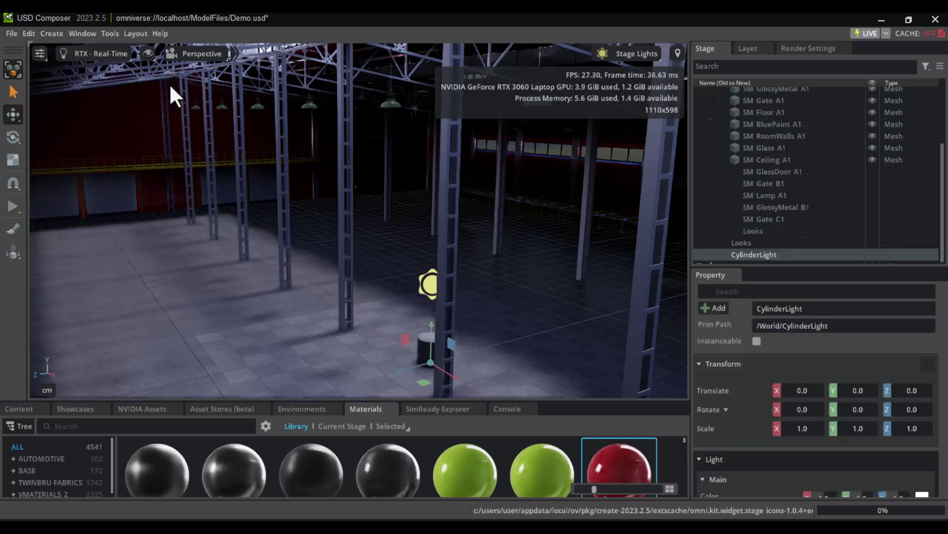
{"action": "left_click_drag", "start_coordinate": [431, 324], "coordinate": [402, 81]}
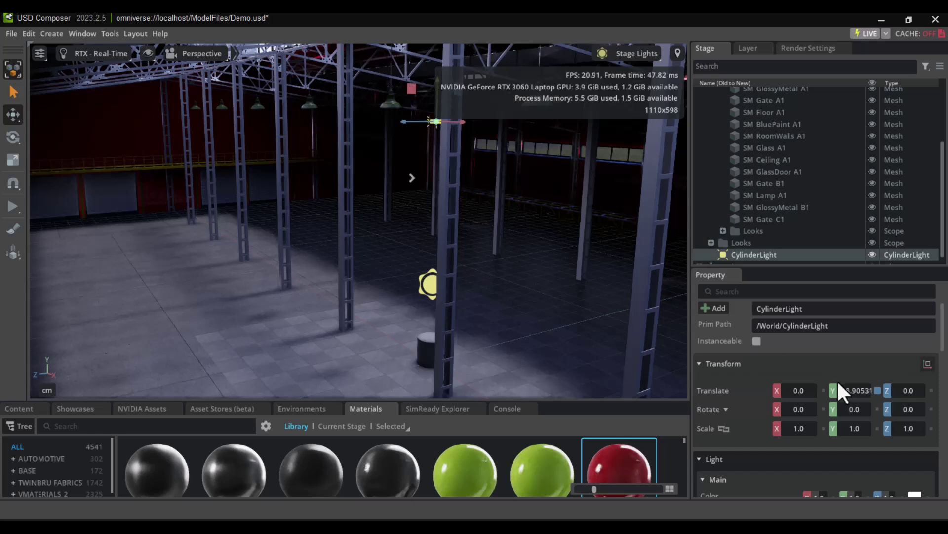
Set the CylinderLight intensity to 3000000 and save the stage.
{"action": "scroll", "coordinate": [831, 448], "scroll_direction": "down", "scroll_amount": 3}
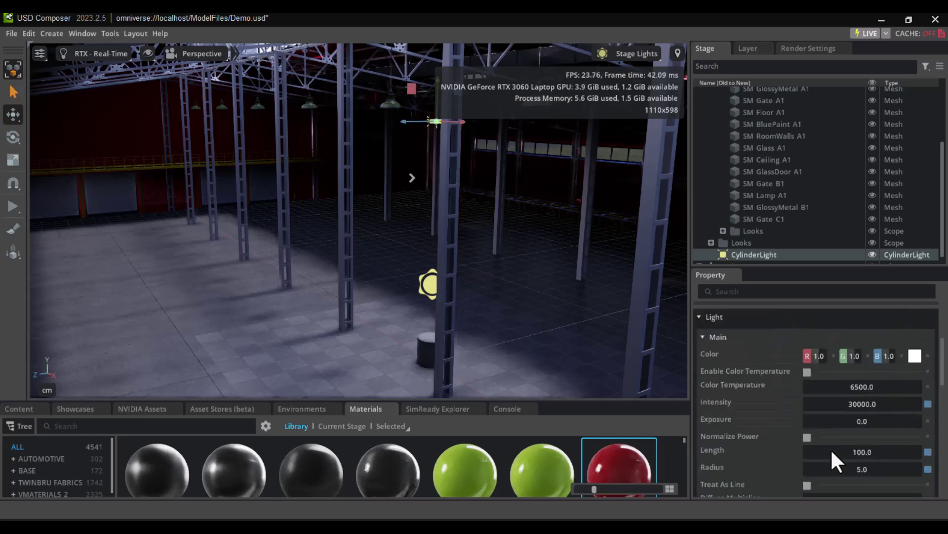
{"action": "double_click", "coordinate": [852, 403]}
{"action": "left_click", "coordinate": [817, 403]}
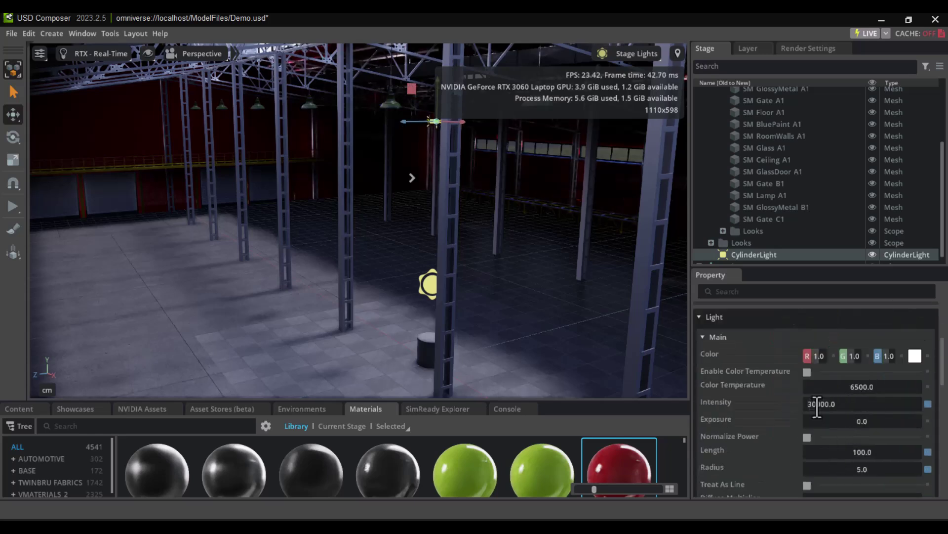
{"action": "type", "text": "000"}
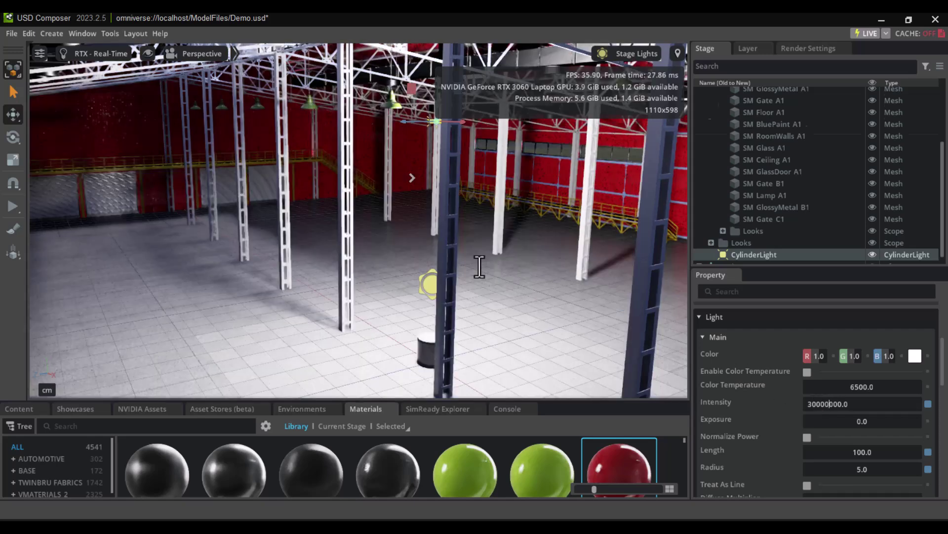
{"action": "left_click", "coordinate": [444, 250]}
{"action": "key", "text": "ctrl+s"}
Confirm the save and copy the omniverse://localhost/ModelFiles/Demo.usd URL from the Content browser.
{"action": "left_click", "coordinate": [475, 308]}
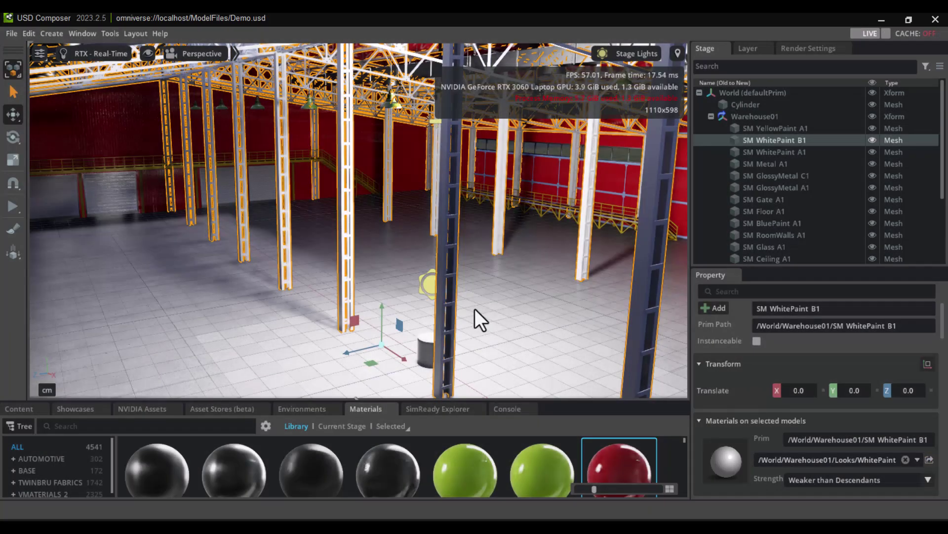
{"action": "left_click_drag", "start_coordinate": [27, 402], "coordinate": [26, 366]}
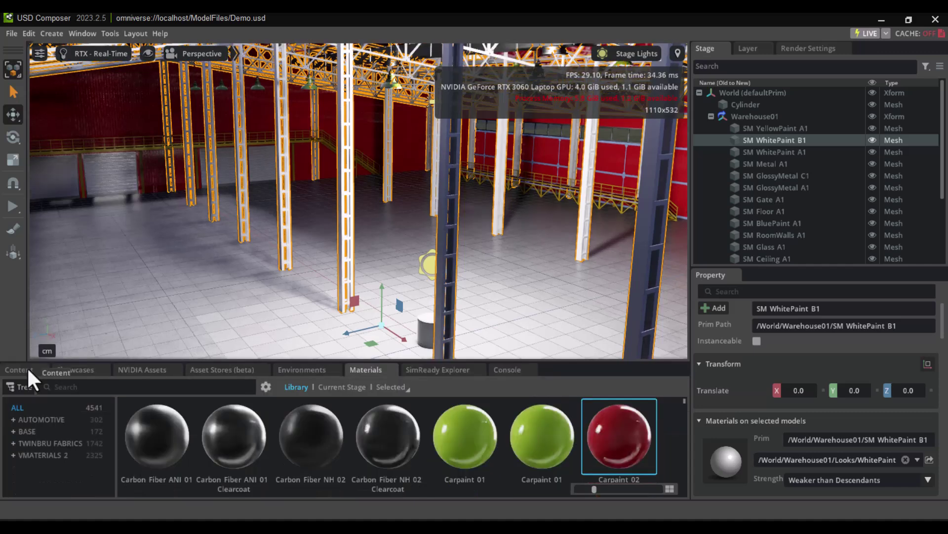
{"action": "left_click", "coordinate": [27, 368]}
{"action": "left_click", "coordinate": [60, 429]}
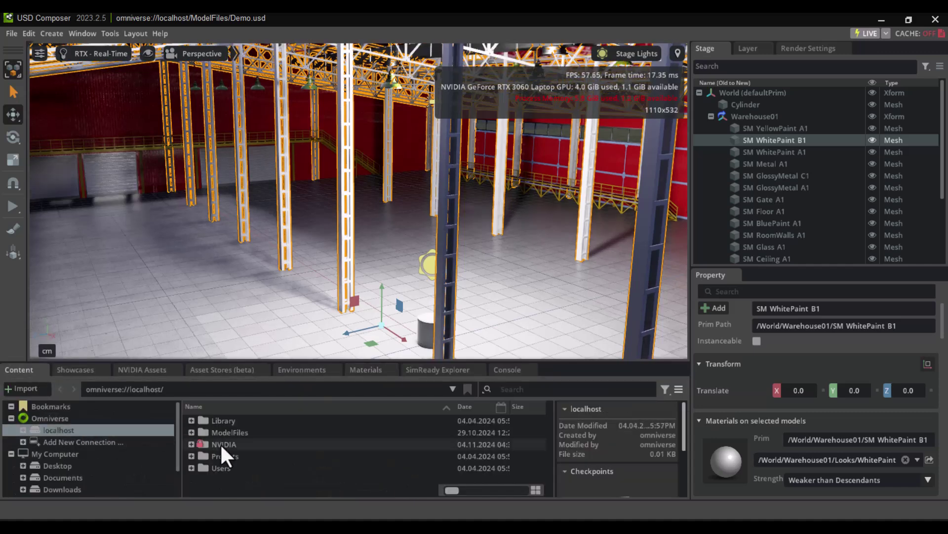
{"action": "double_click", "coordinate": [259, 431]}
{"action": "left_click", "coordinate": [254, 443]}
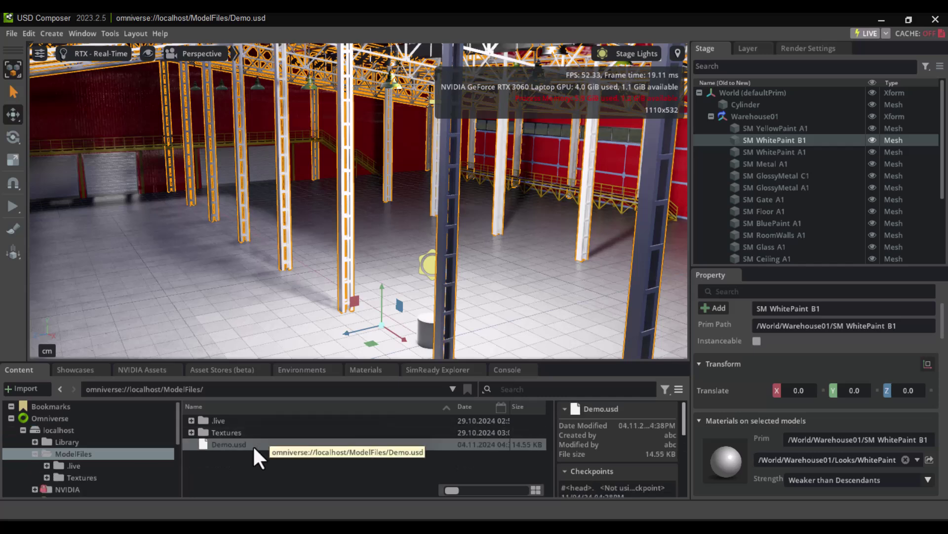
{"action": "right_click", "coordinate": [249, 445]}
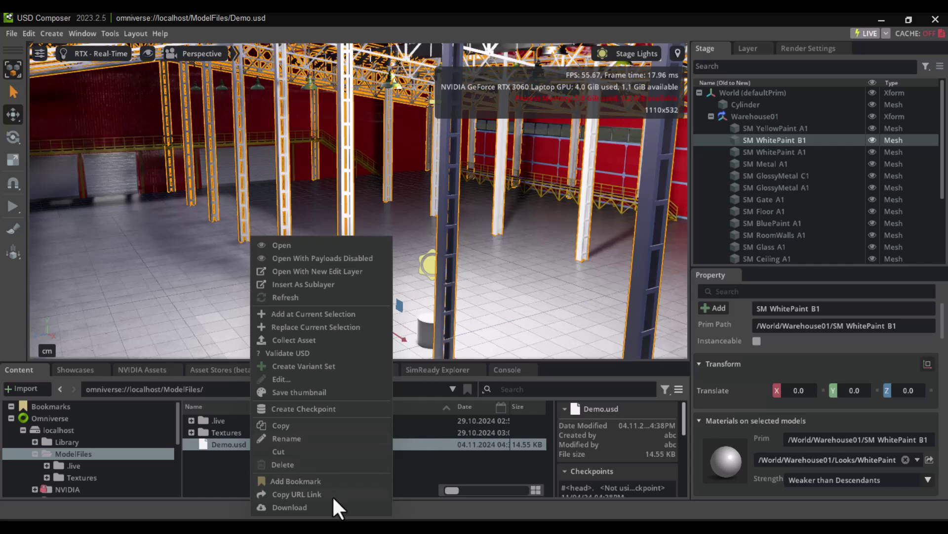
{"action": "left_click", "coordinate": [295, 494]}
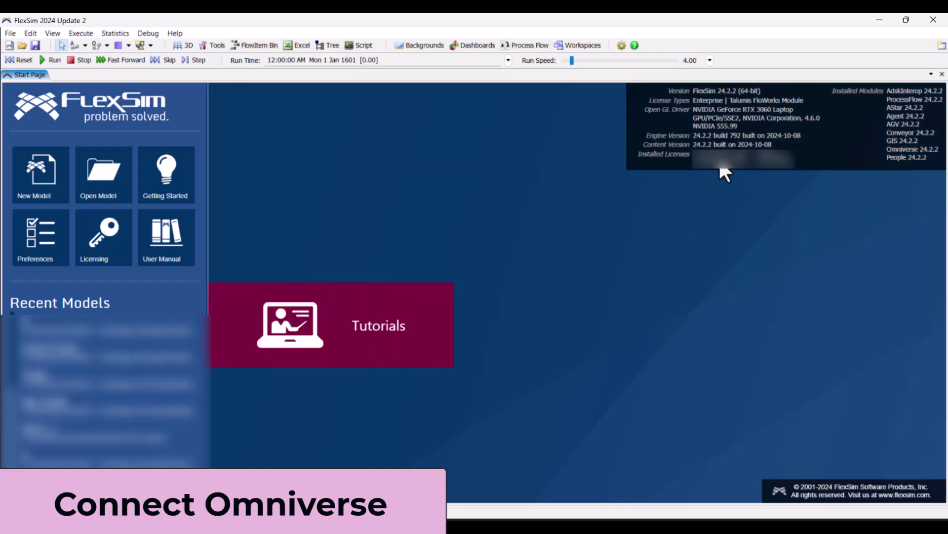
Create a new FlexSim model, accepting Seconds, Meters and Liters units with an 08:00:00 start.
{"action": "left_click", "coordinate": [55, 182]}
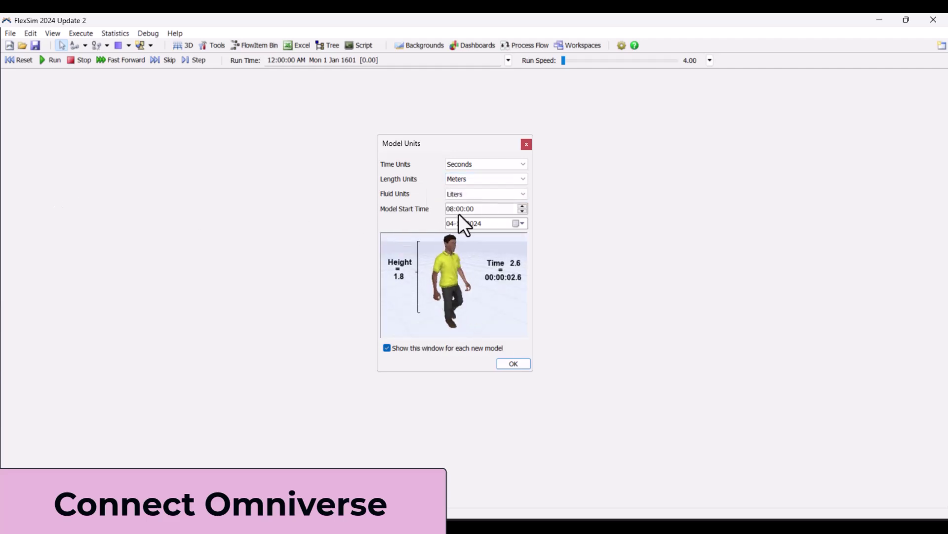
{"action": "left_click", "coordinate": [505, 364]}
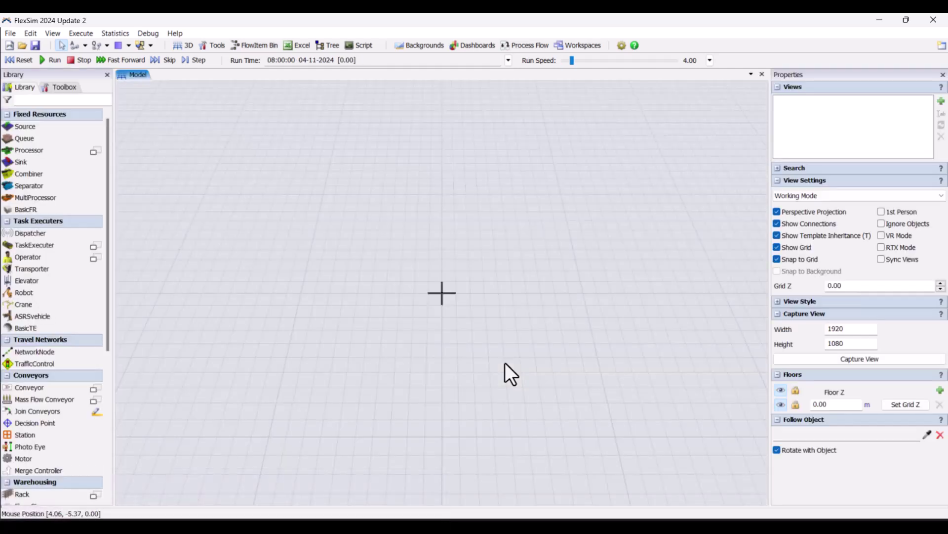
Place a USD Stage in the model and paste the Demo.usd URL as its stage.
{"action": "scroll", "coordinate": [58, 256], "scroll_direction": "down", "scroll_amount": 5}
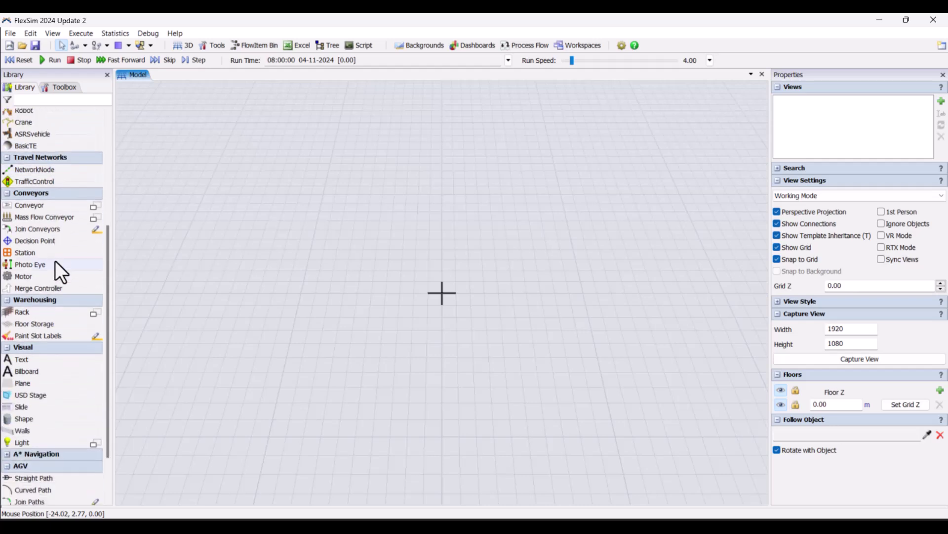
{"action": "mouse_move", "coordinate": [55, 393]}
{"action": "left_mouse_down"}
{"action": "mouse_move", "coordinate": [110, 372]}
{"action": "mouse_move", "coordinate": [422, 301]}
{"action": "left_mouse_up"}
{"action": "left_click_drag", "start_coordinate": [392, 330], "coordinate": [339, 261]}
{"action": "left_click", "coordinate": [460, 311]}
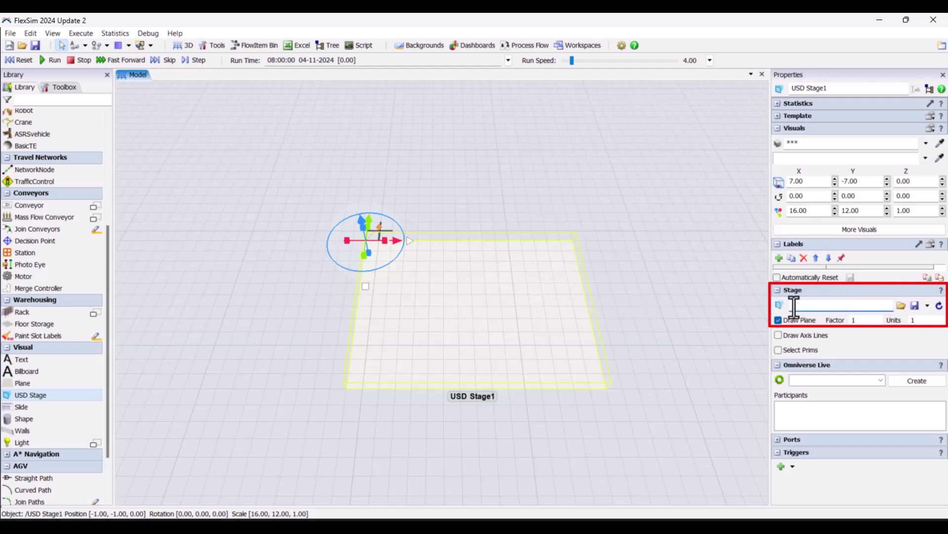
{"action": "key", "text": "ctrl+v"}
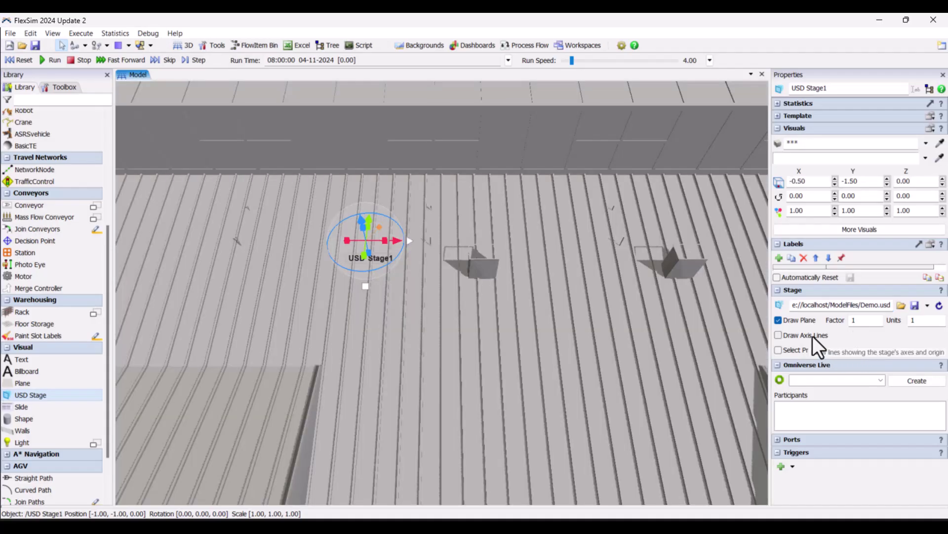
Turn off Draw Plane, enable Select Prims, and select the Cylinder prim.
{"action": "left_click", "coordinate": [805, 321]}
{"action": "left_click", "coordinate": [805, 350]}
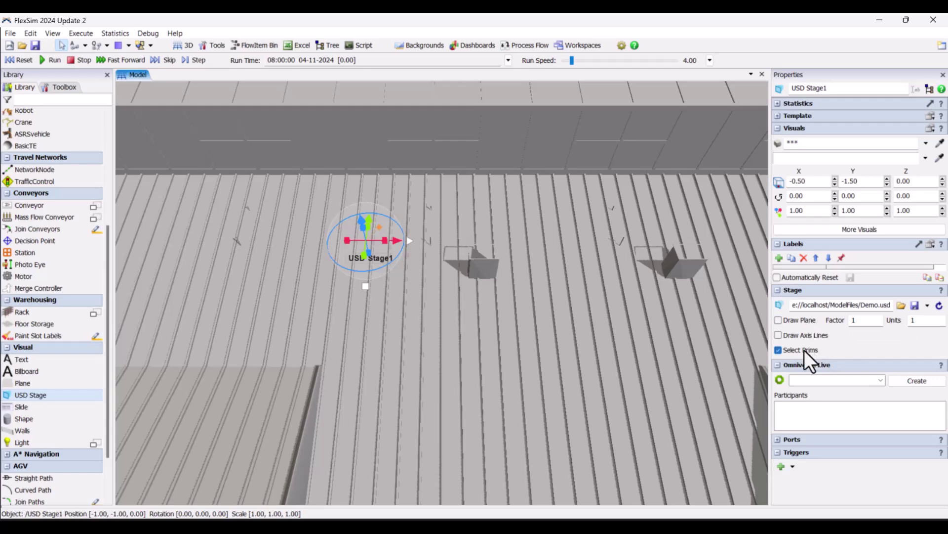
{"action": "scroll", "coordinate": [426, 352], "scroll_direction": "down", "scroll_amount": 5}
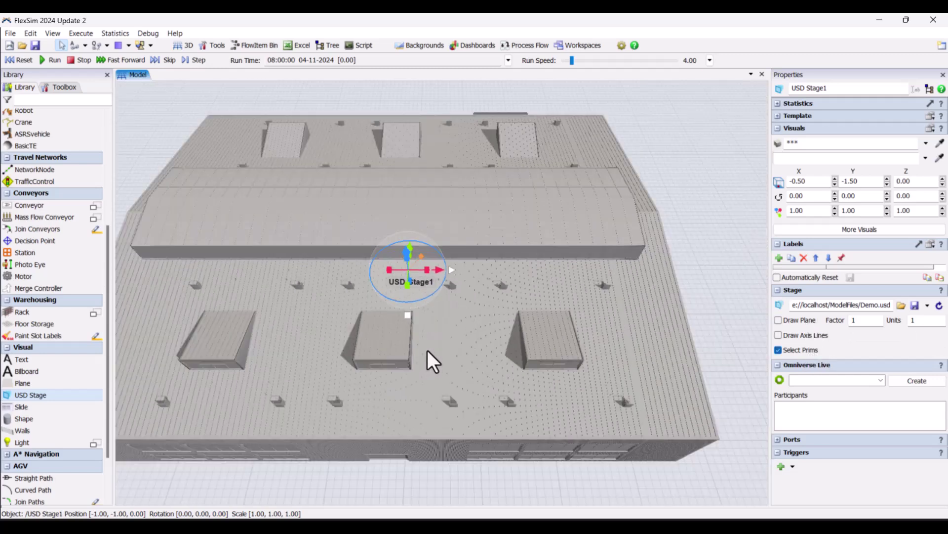
{"action": "scroll", "coordinate": [428, 350], "scroll_direction": "down", "scroll_amount": 3}
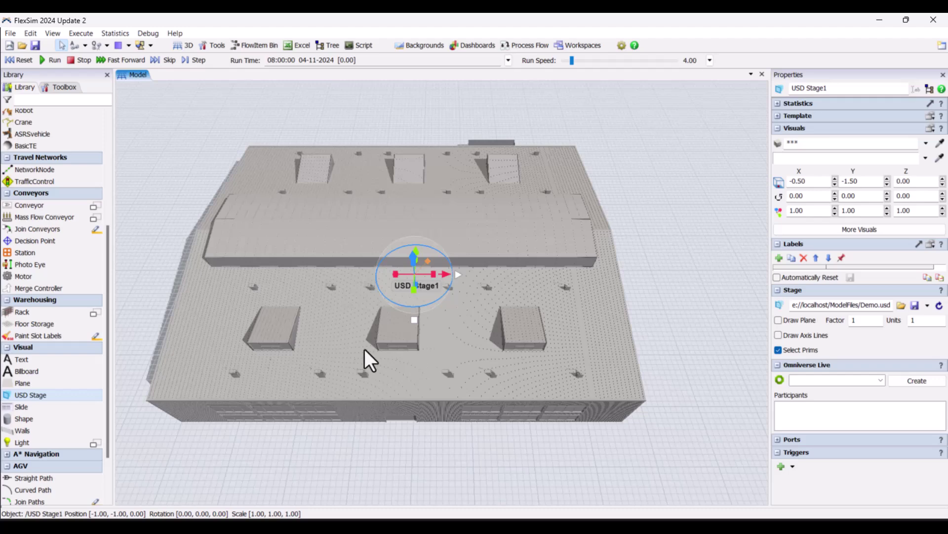
{"action": "scroll", "coordinate": [365, 348], "scroll_direction": "up", "scroll_amount": 10}
{"action": "left_click", "coordinate": [290, 178]}
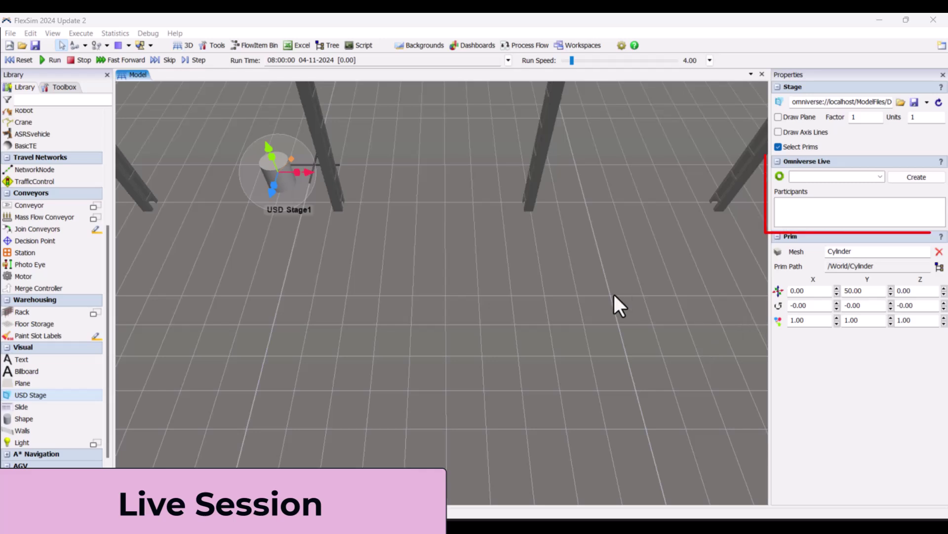
Create a FlexSim live session named 'Livesession' and bring USD Composer to the front.
{"action": "left_click", "coordinate": [813, 177]}
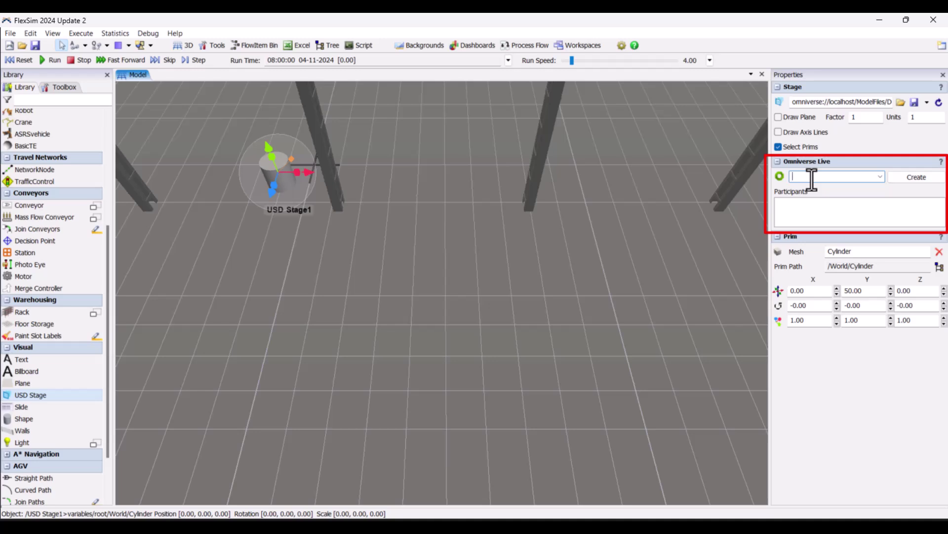
{"action": "type", "text": "Livese"}
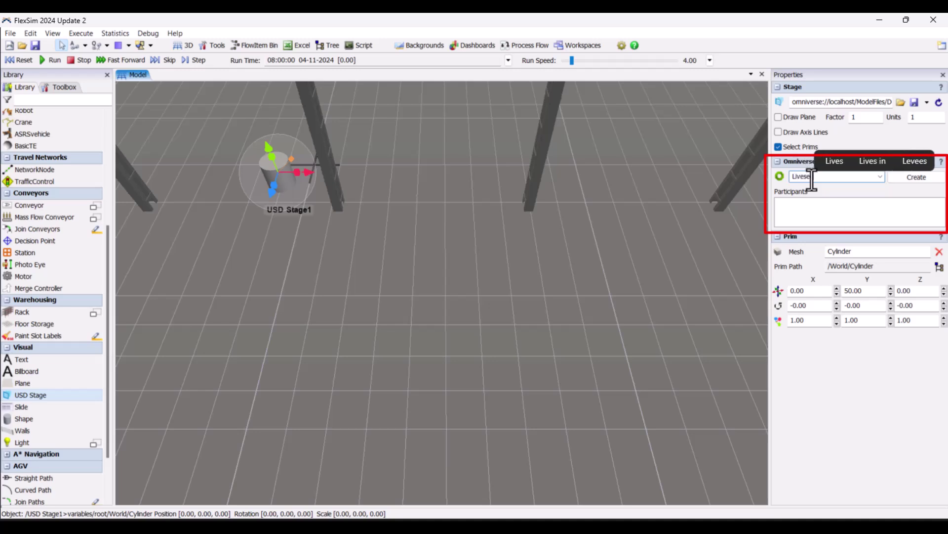
{"action": "type", "text": "ssion"}
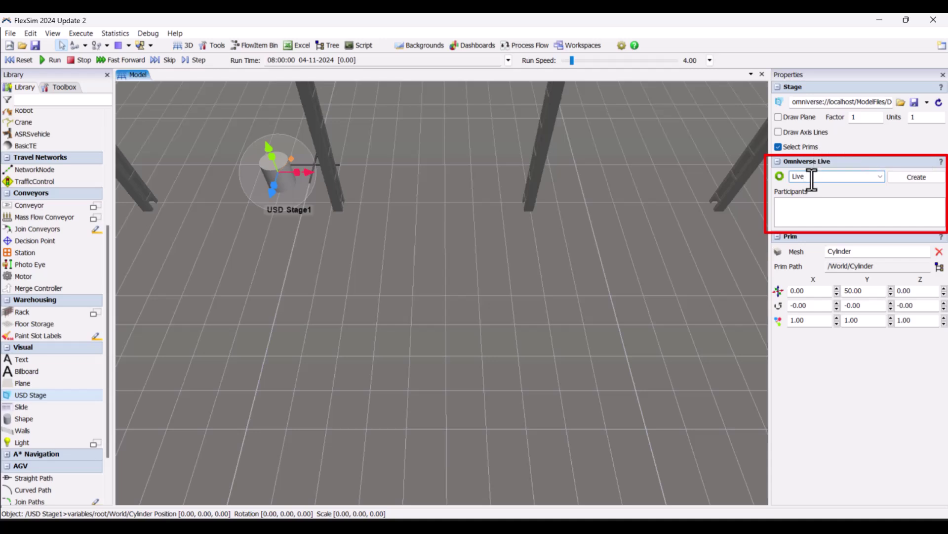
{"action": "left_click", "coordinate": [905, 177]}
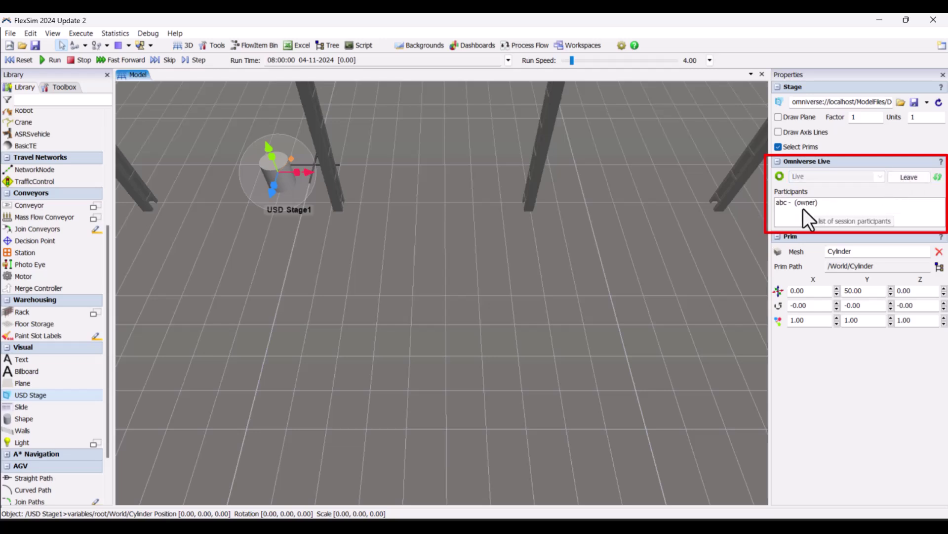
{"action": "left_click", "coordinate": [632, 469]}
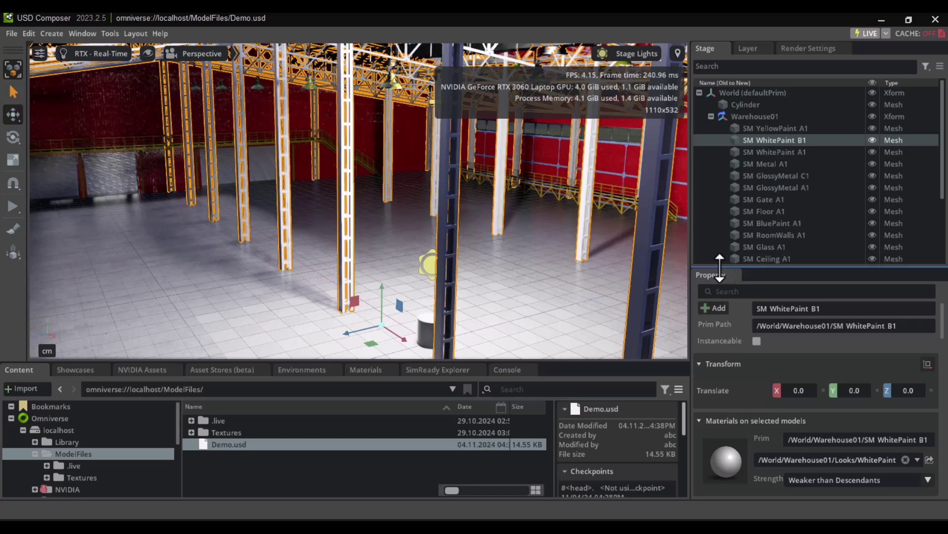
Join Demo.usd in USD Composer to the existing 'Live' session from the LIVE menu.
{"action": "left_click", "coordinate": [570, 313]}
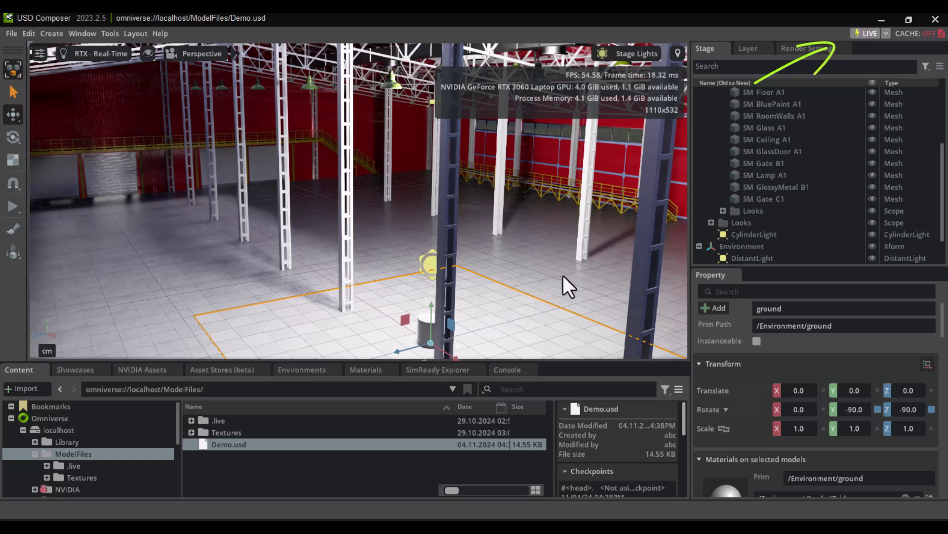
{"action": "left_click", "coordinate": [887, 33]}
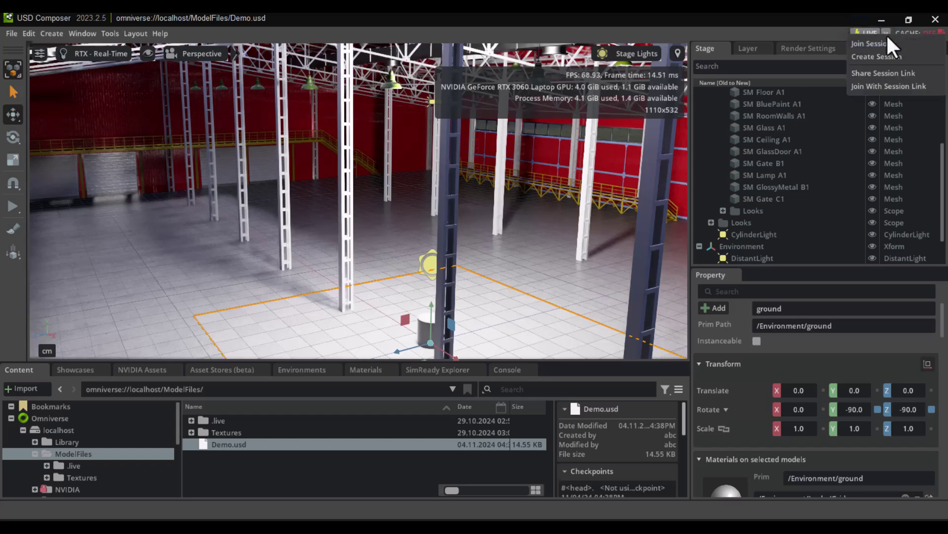
{"action": "left_click", "coordinate": [888, 43]}
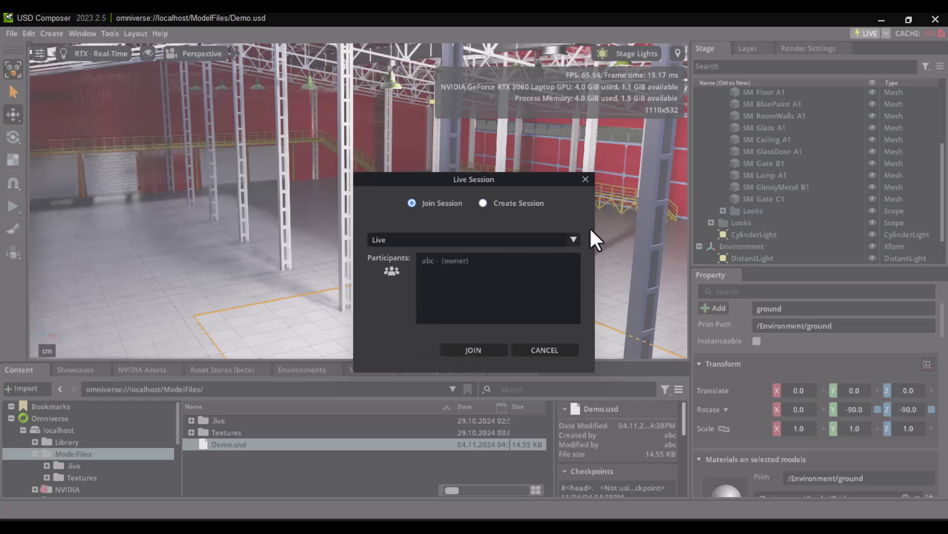
{"action": "left_click", "coordinate": [573, 239]}
{"action": "left_click", "coordinate": [573, 239]}
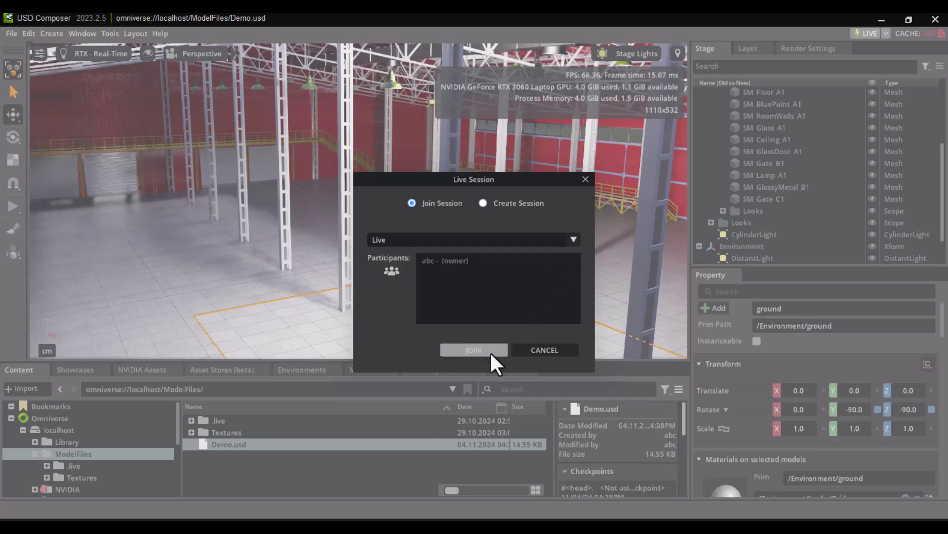
{"action": "left_click", "coordinate": [473, 349]}
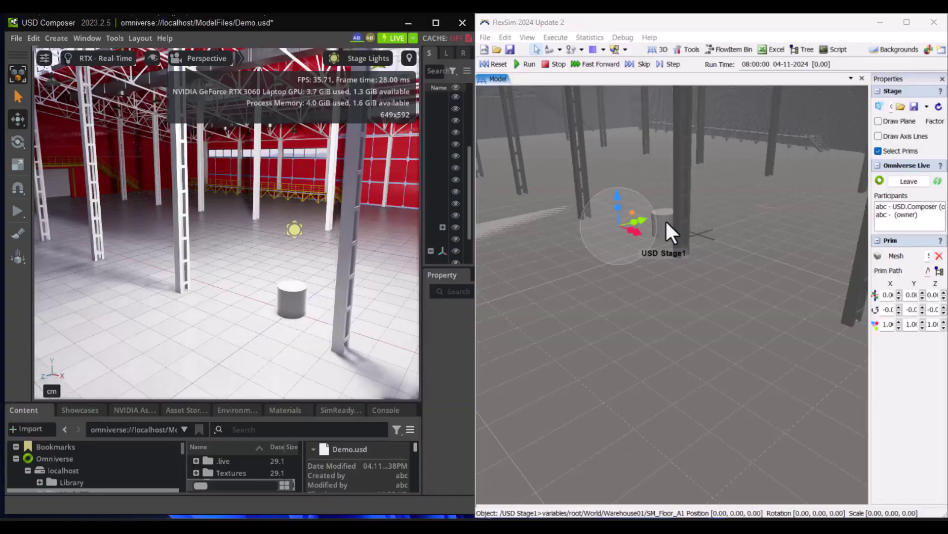
Raise and shift the cylinder in FlexSim, move it in USD Composer, and scale it about 2.5 times.
{"action": "left_click_drag", "start_coordinate": [664, 194], "coordinate": [660, 131]}
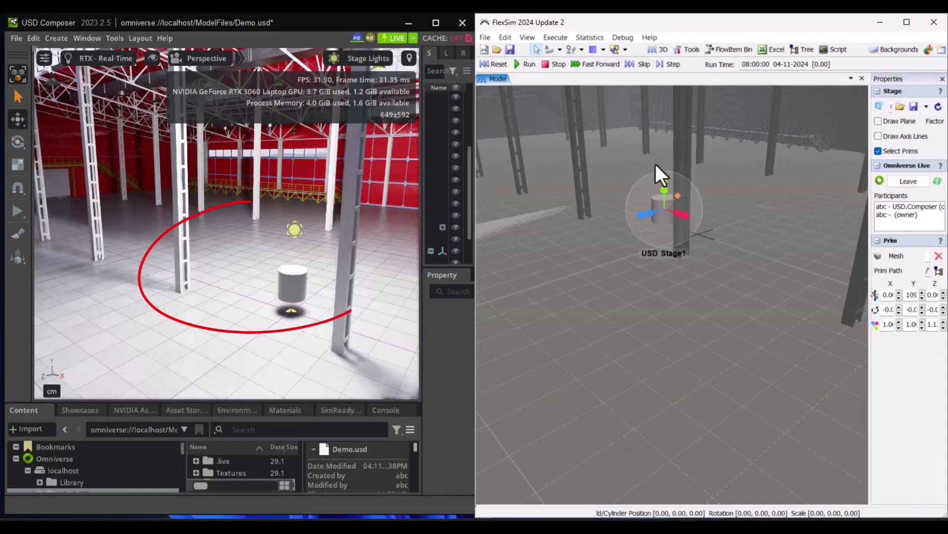
{"action": "mouse_move", "coordinate": [642, 213]}
{"action": "left_mouse_down"}
{"action": "mouse_move", "coordinate": [483, 239]}
{"action": "mouse_move", "coordinate": [538, 237]}
{"action": "left_mouse_up"}
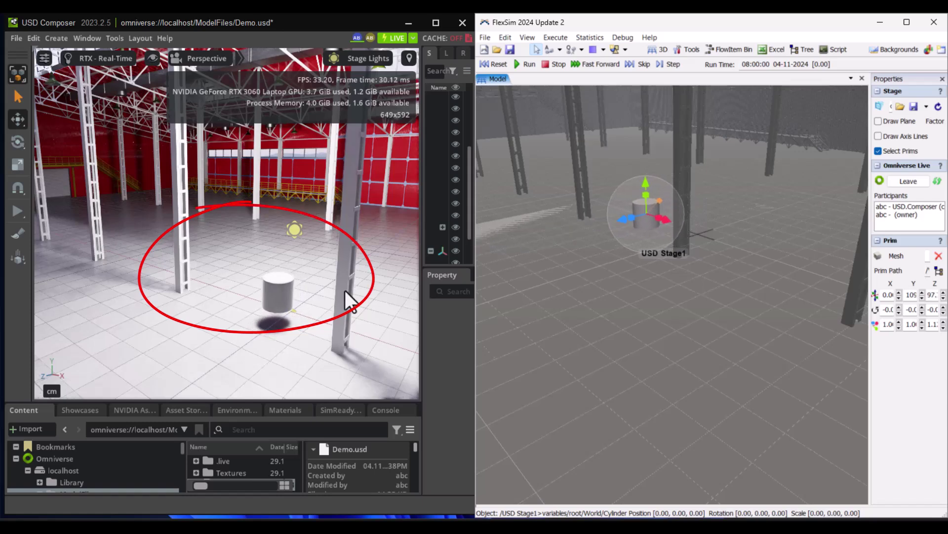
{"action": "left_click", "coordinate": [266, 297]}
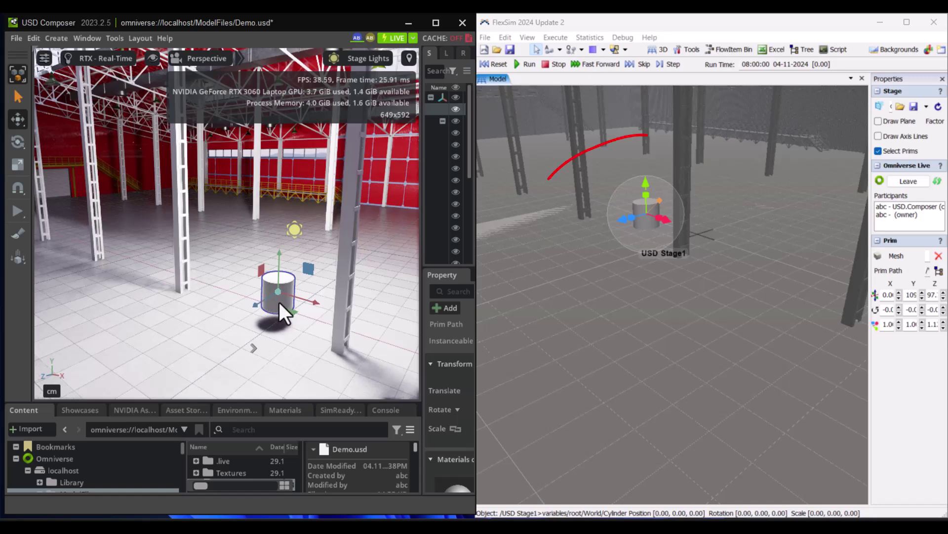
{"action": "mouse_move", "coordinate": [289, 310]}
{"action": "left_mouse_down"}
{"action": "mouse_move", "coordinate": [269, 299]}
{"action": "mouse_move", "coordinate": [243, 303]}
{"action": "mouse_move", "coordinate": [242, 332]}
{"action": "mouse_move", "coordinate": [268, 366]}
{"action": "mouse_move", "coordinate": [245, 360]}
{"action": "mouse_move", "coordinate": [257, 319]}
{"action": "mouse_move", "coordinate": [308, 319]}
{"action": "mouse_move", "coordinate": [295, 317]}
{"action": "left_mouse_up"}
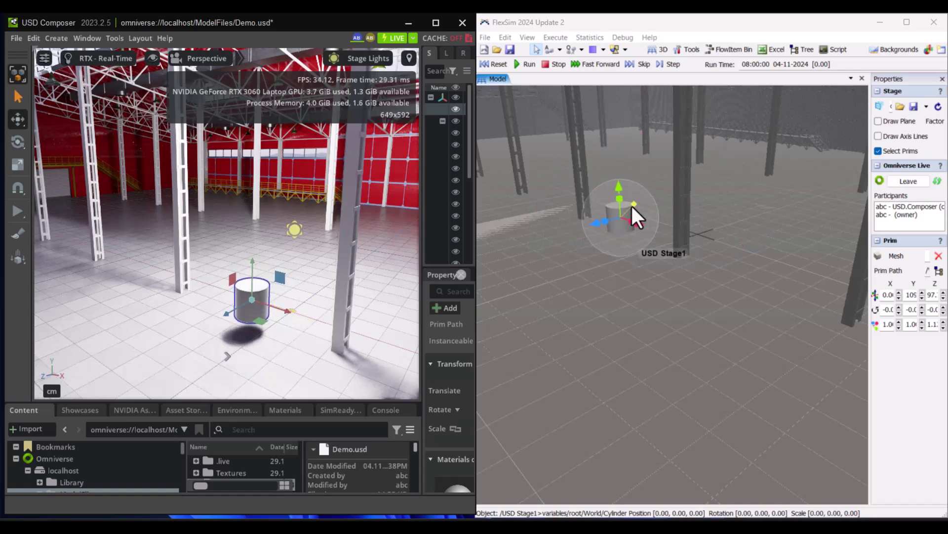
{"action": "left_click_drag", "start_coordinate": [632, 207], "coordinate": [666, 179]}
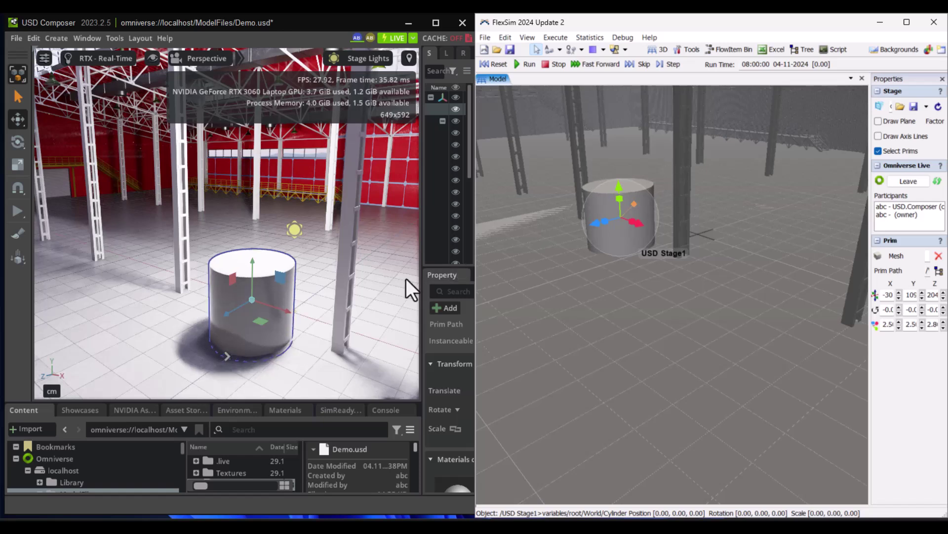
Reposition the cylinder again in both apps, confirming each move syncs live.
{"action": "left_click", "coordinate": [251, 299]}
{"action": "left_click_drag", "start_coordinate": [252, 291], "coordinate": [228, 277]}
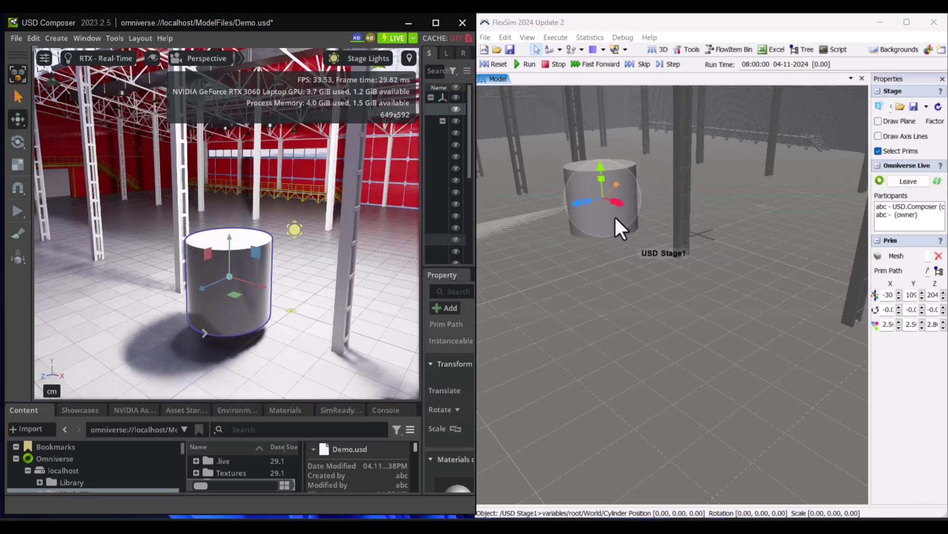
{"action": "left_click", "coordinate": [607, 230]}
{"action": "left_click_drag", "start_coordinate": [615, 200], "coordinate": [591, 200]}
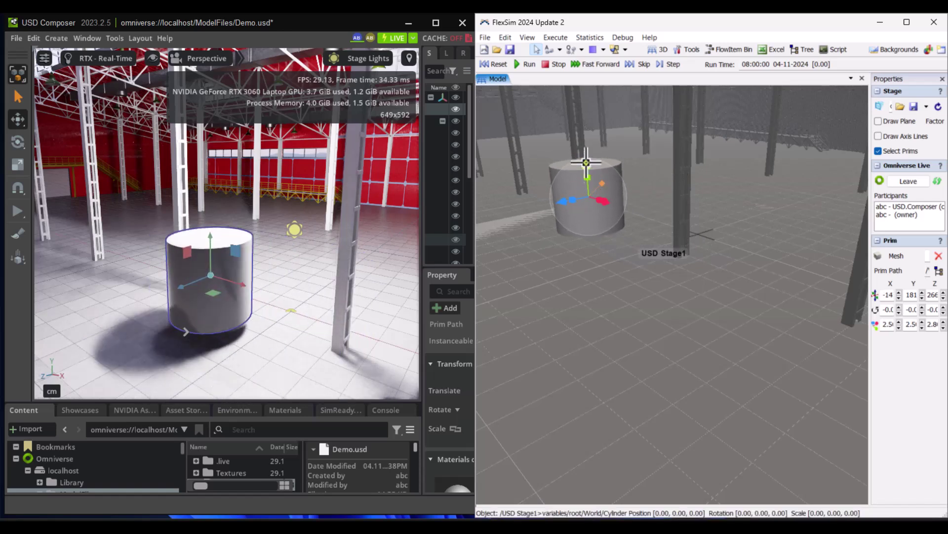
{"action": "left_click_drag", "start_coordinate": [586, 168], "coordinate": [586, 138]}
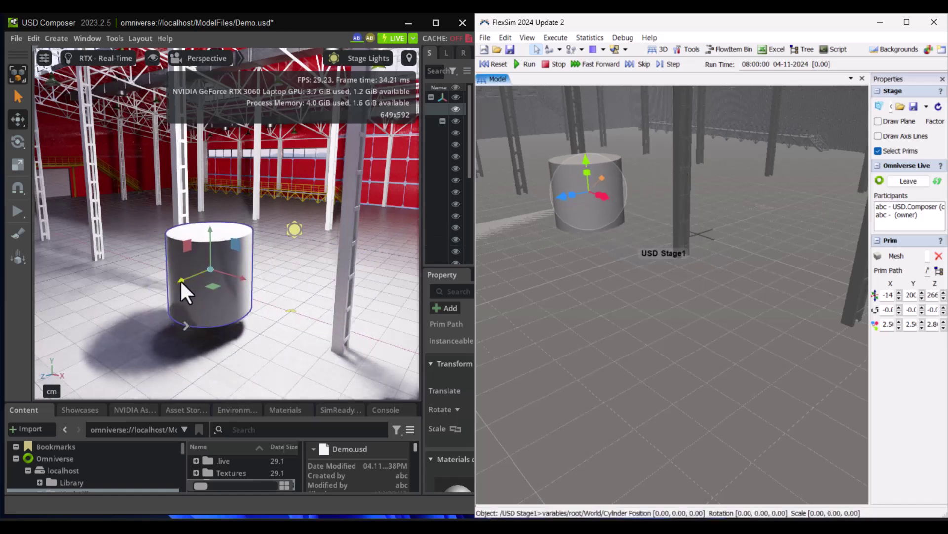
{"action": "left_click_drag", "start_coordinate": [180, 279], "coordinate": [254, 271]}
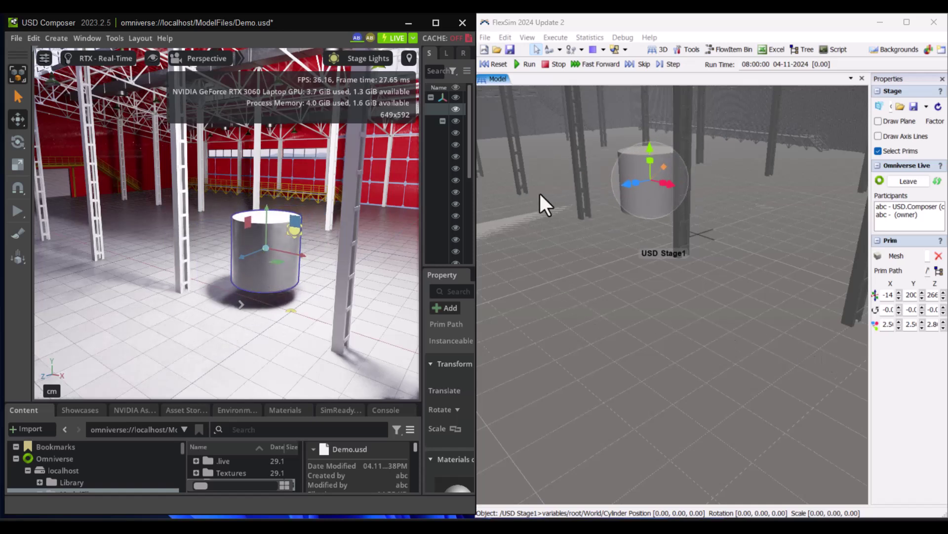
Leave the Live session in USD Composer and in FlexSim's Omniverse Live panel.
{"action": "left_click", "coordinate": [412, 39]}
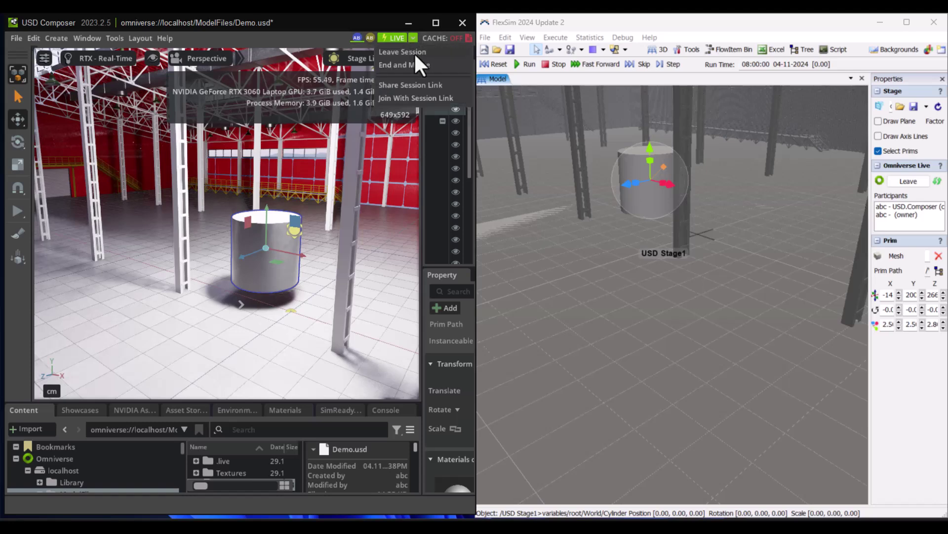
{"action": "left_click", "coordinate": [415, 53]}
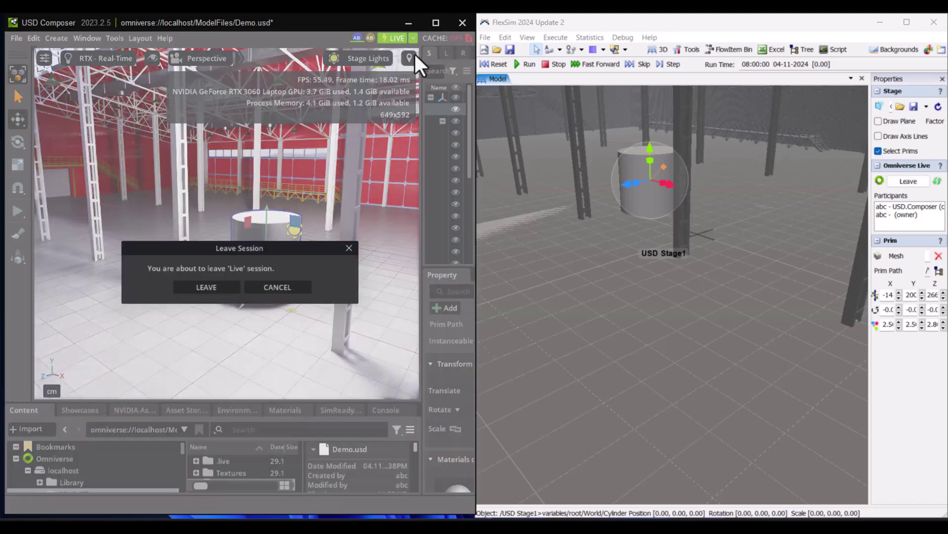
{"action": "left_click", "coordinate": [206, 287]}
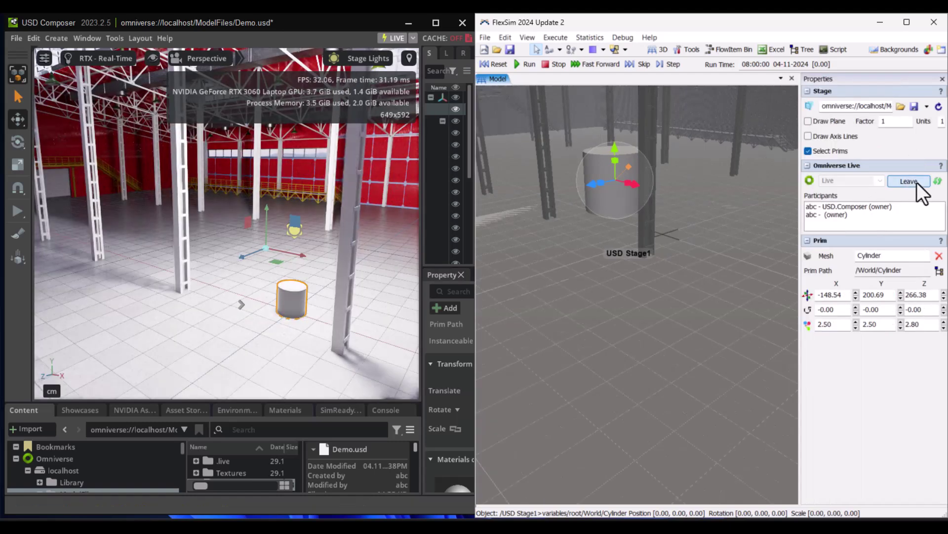
{"action": "left_click", "coordinate": [917, 182]}
{"action": "left_click", "coordinate": [856, 198]}
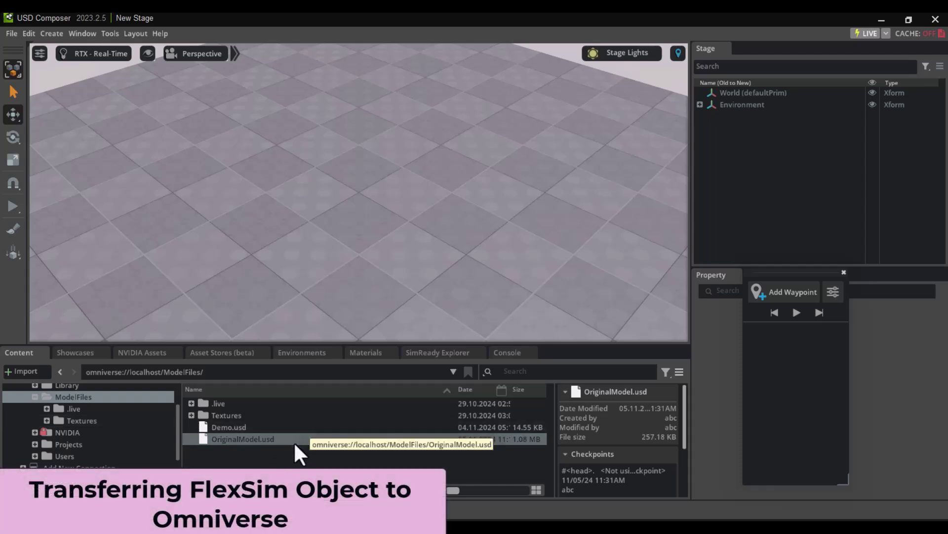
Open OriginalModel.usd from the file browser in USD Composer.
{"action": "right_click", "coordinate": [266, 441]}
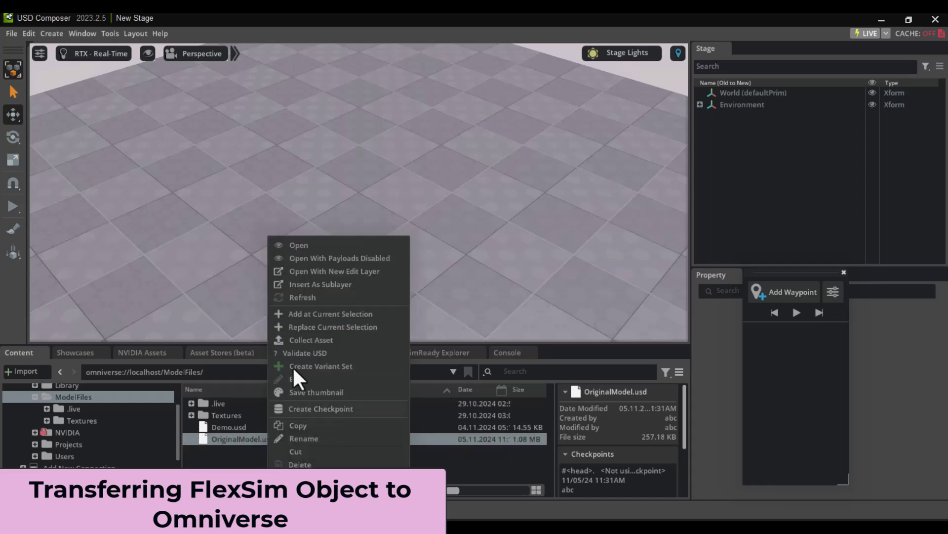
{"action": "left_click", "coordinate": [311, 245]}
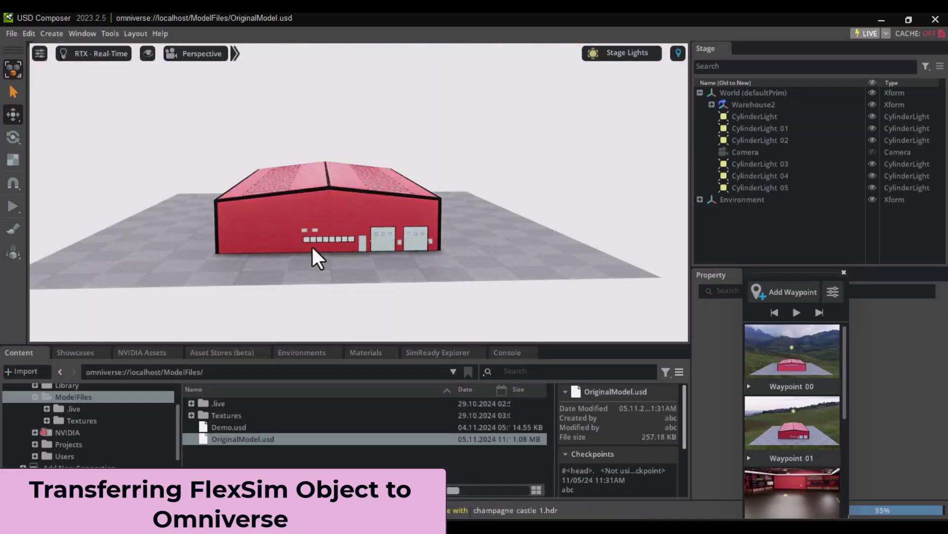
{"action": "mouse_move", "coordinate": [800, 410]}
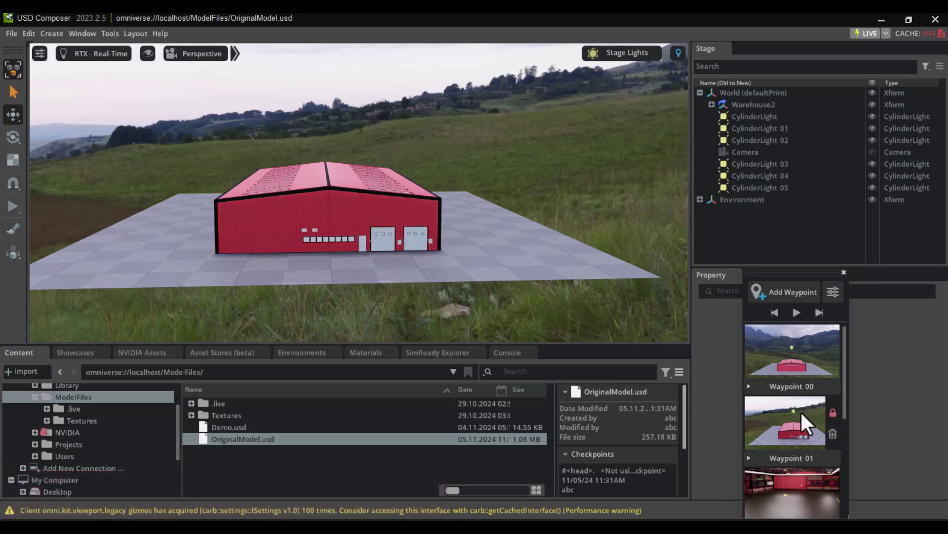
{"action": "left_click_drag", "start_coordinate": [804, 273], "coordinate": [807, 226]}
{"action": "scroll", "coordinate": [820, 375], "scroll_direction": "down", "scroll_amount": 2}
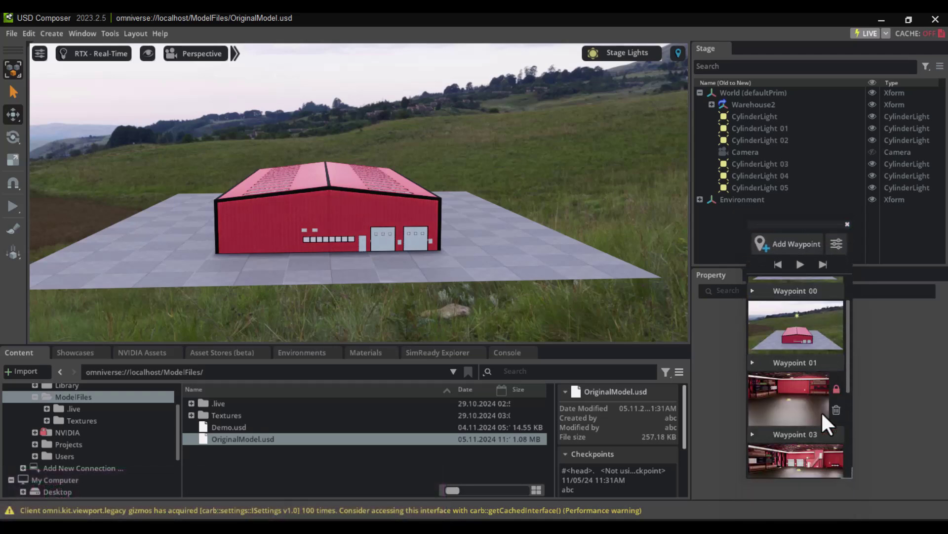
Browse the warehouse interior and exterior waypoint views of OriginalModel.usd.
{"action": "left_click", "coordinate": [805, 391]}
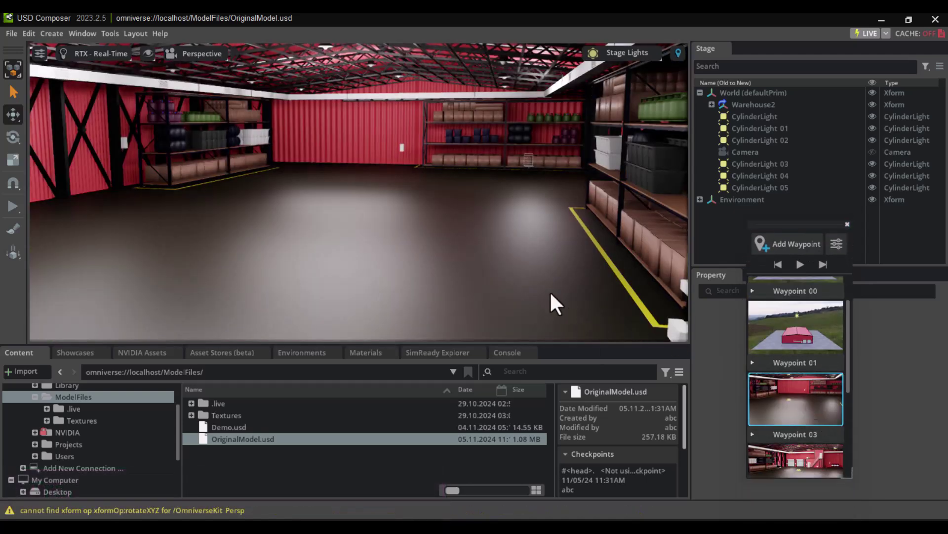
{"action": "mouse_move", "coordinate": [550, 290]}
{"action": "right_mouse_down"}
{"action": "mouse_move", "coordinate": [500, 289]}
{"action": "mouse_move", "coordinate": [536, 292]}
{"action": "right_mouse_up"}
{"action": "left_click", "coordinate": [790, 319]}
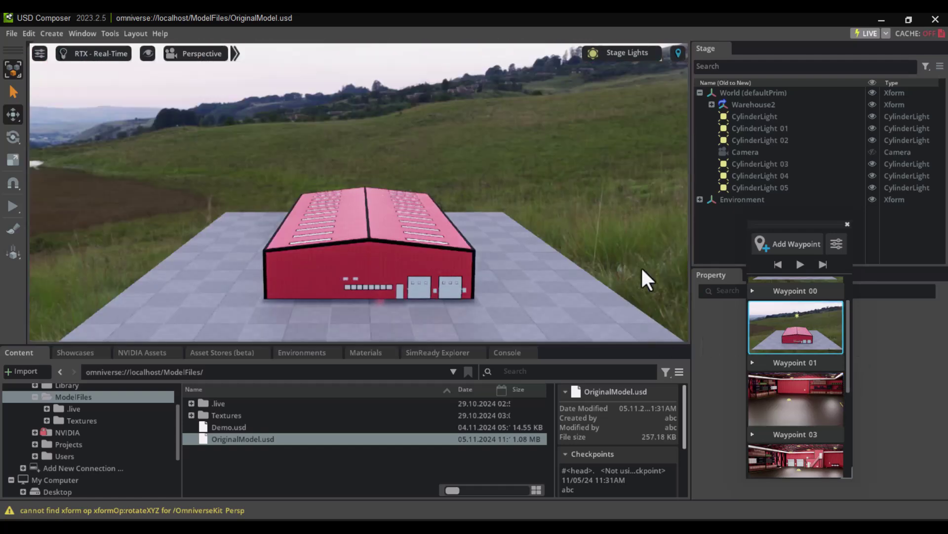
{"action": "right_click_drag", "start_coordinate": [642, 265], "coordinate": [577, 237]}
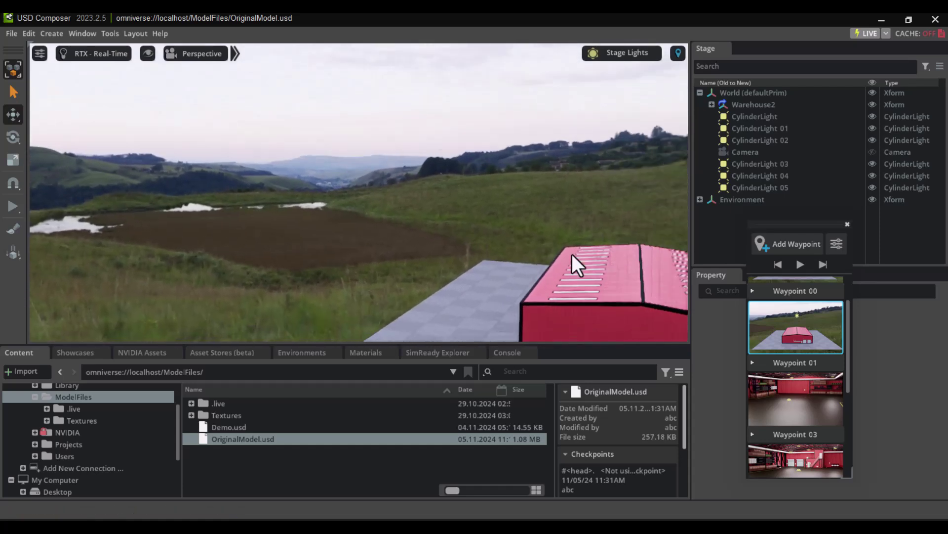
{"action": "right_click_drag", "start_coordinate": [622, 263], "coordinate": [642, 274]}
{"action": "left_click", "coordinate": [804, 408]}
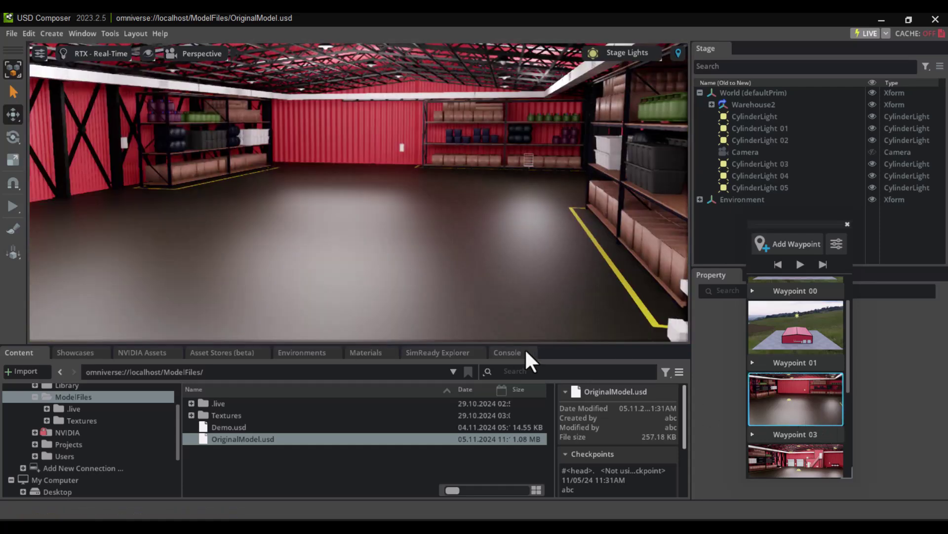
Copy the URL link of OriginalModel.usd and switch to FlexSim's Warehouse_7 model.
{"action": "right_click", "coordinate": [289, 437]}
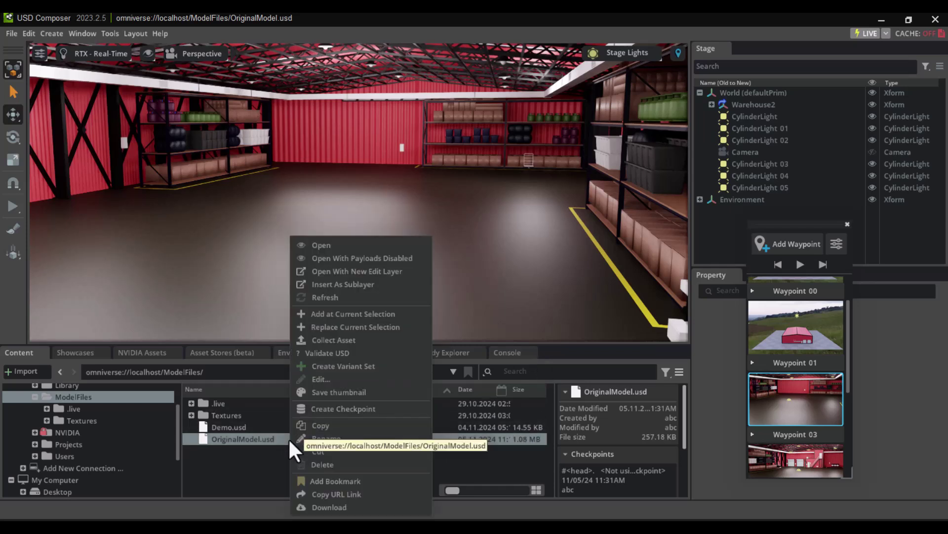
{"action": "left_click", "coordinate": [344, 495]}
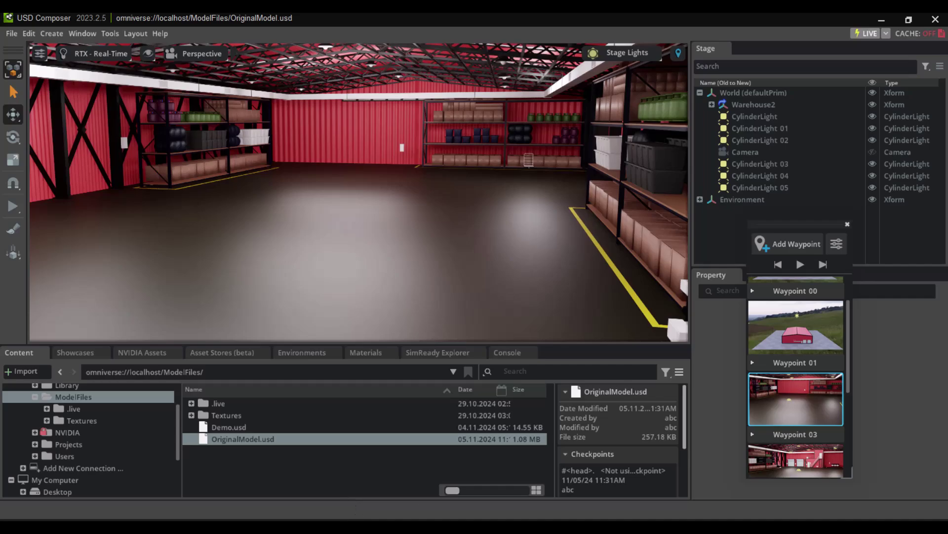
{"action": "left_click", "coordinate": [671, 477]}
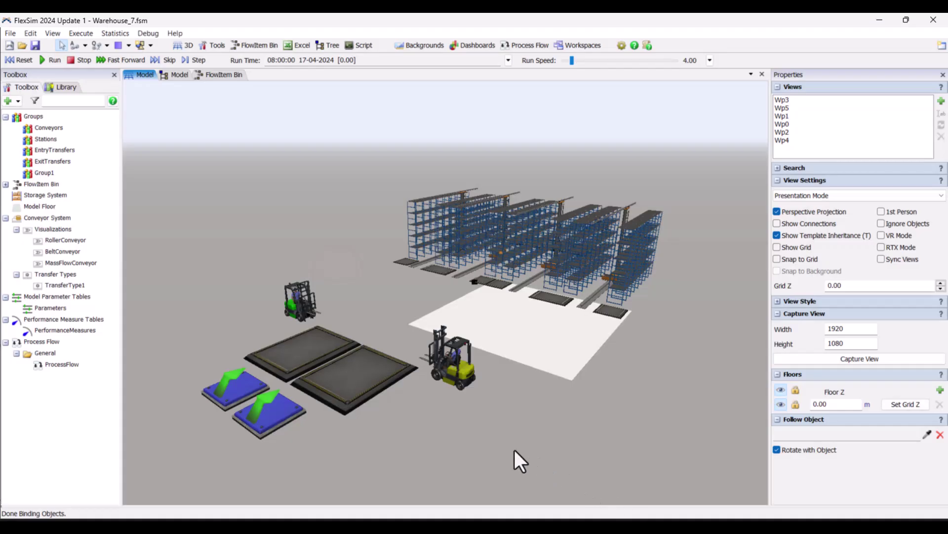
{"action": "right_click_drag", "start_coordinate": [532, 440], "coordinate": [454, 444]}
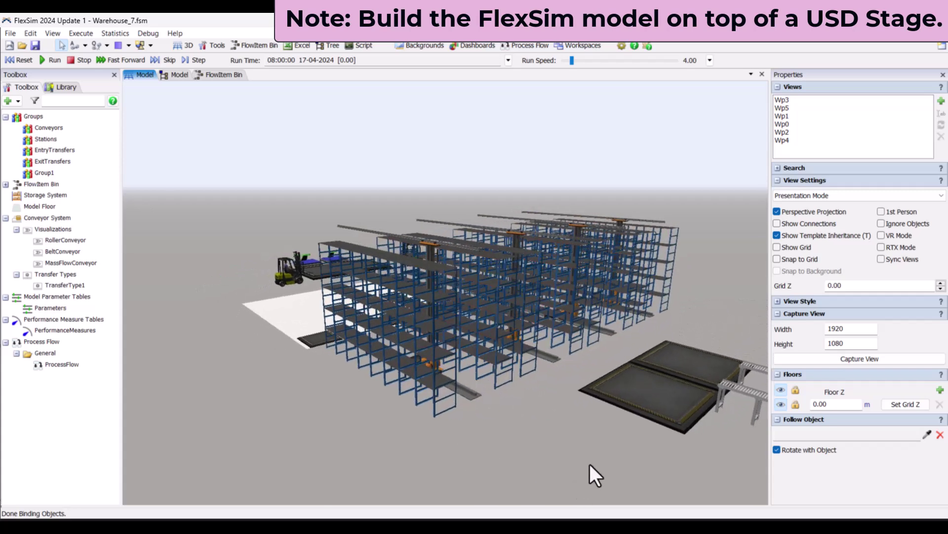
{"action": "right_click_drag", "start_coordinate": [590, 464], "coordinate": [444, 426]}
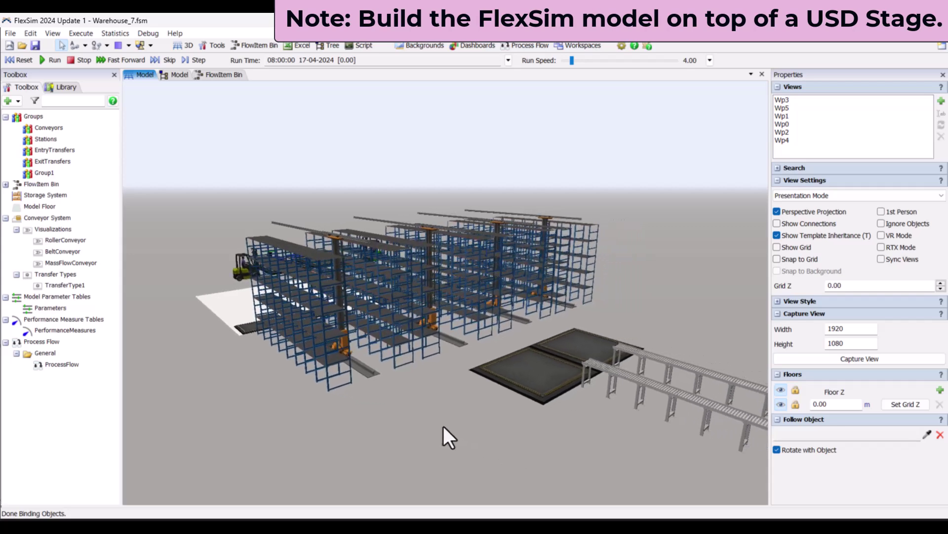
{"action": "right_click_drag", "start_coordinate": [582, 445], "coordinate": [395, 415]}
{"action": "left_click_drag", "start_coordinate": [651, 423], "coordinate": [485, 388]}
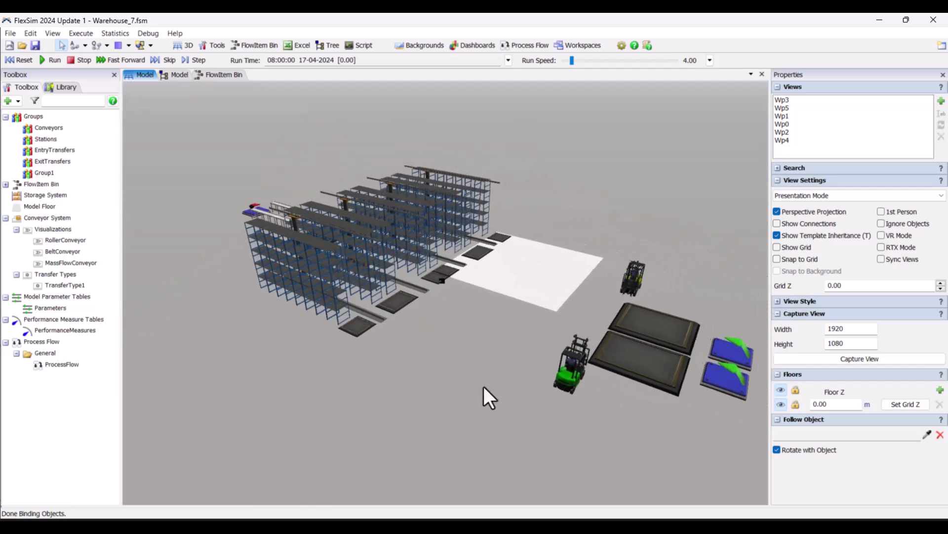
{"action": "right_click_drag", "start_coordinate": [552, 416], "coordinate": [517, 422]}
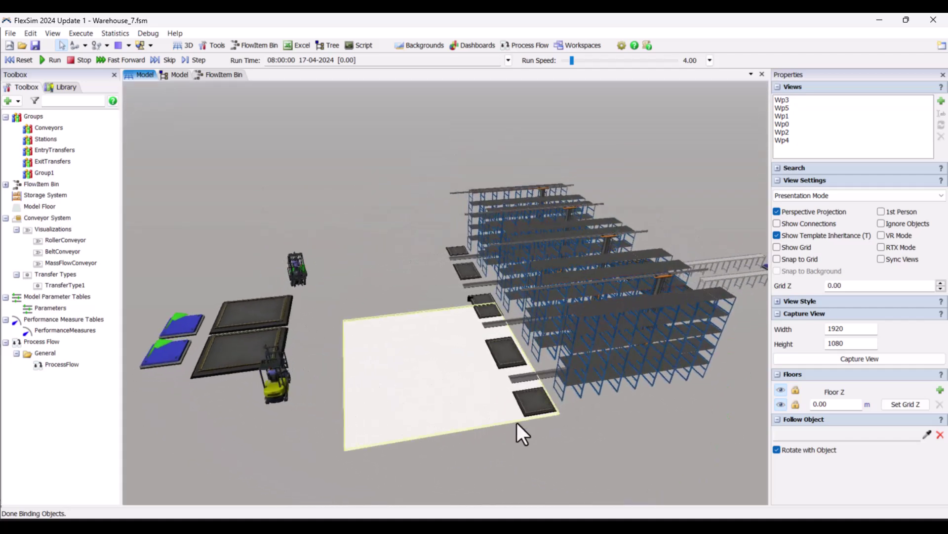
{"action": "left_click_drag", "start_coordinate": [591, 444], "coordinate": [659, 405]}
{"action": "right_click_drag", "start_coordinate": [659, 405], "coordinate": [556, 400]}
Link FlexSim's USD Stage1 to OriginalModel.usd by pasting its Nucleus path into the Stage field.
{"action": "left_click", "coordinate": [546, 374]}
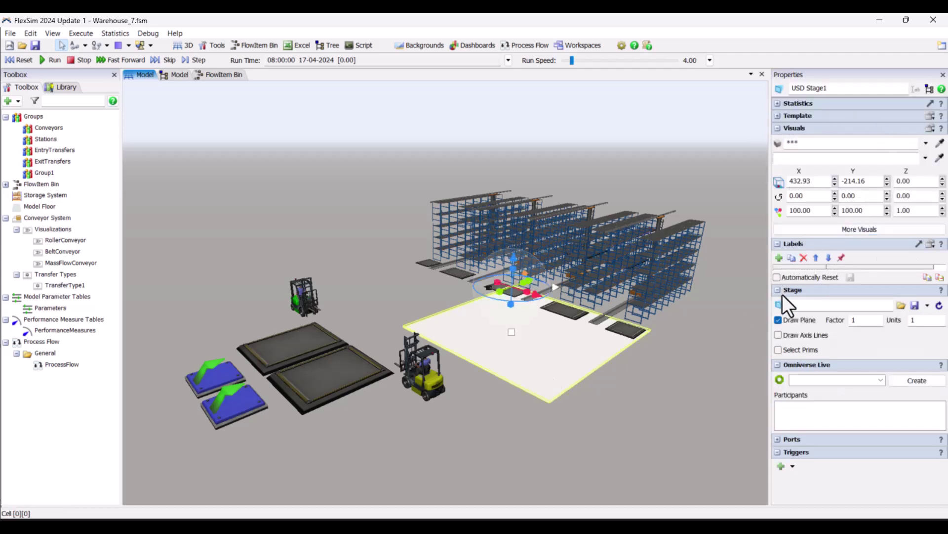
{"action": "left_click", "coordinate": [796, 310]}
{"action": "key", "text": "ctrl+v"}
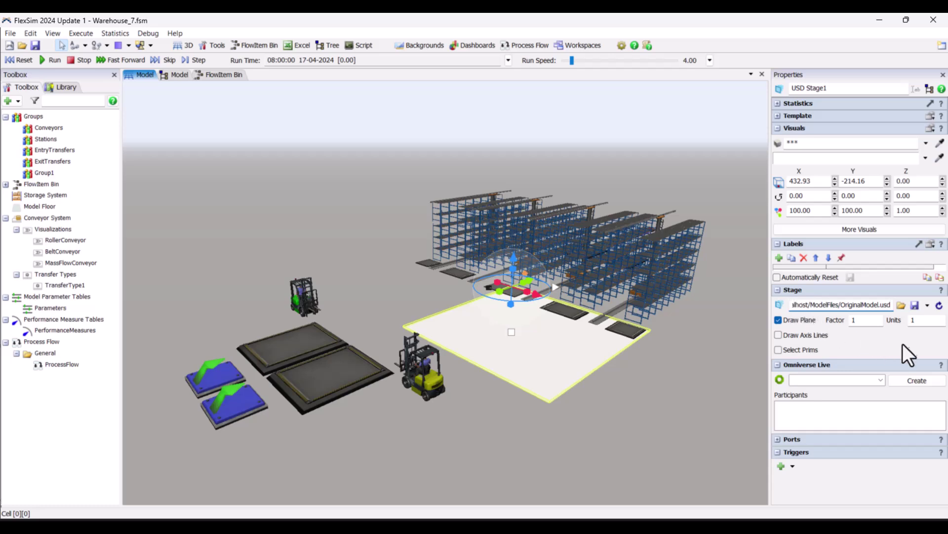
{"action": "key", "text": "Return"}
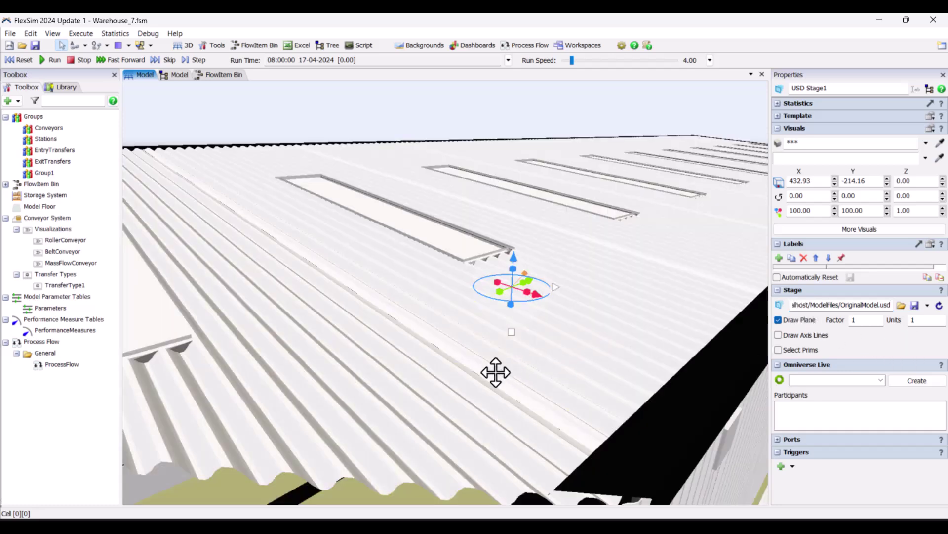
{"action": "scroll", "coordinate": [495, 372], "scroll_direction": "up", "scroll_amount": 5}
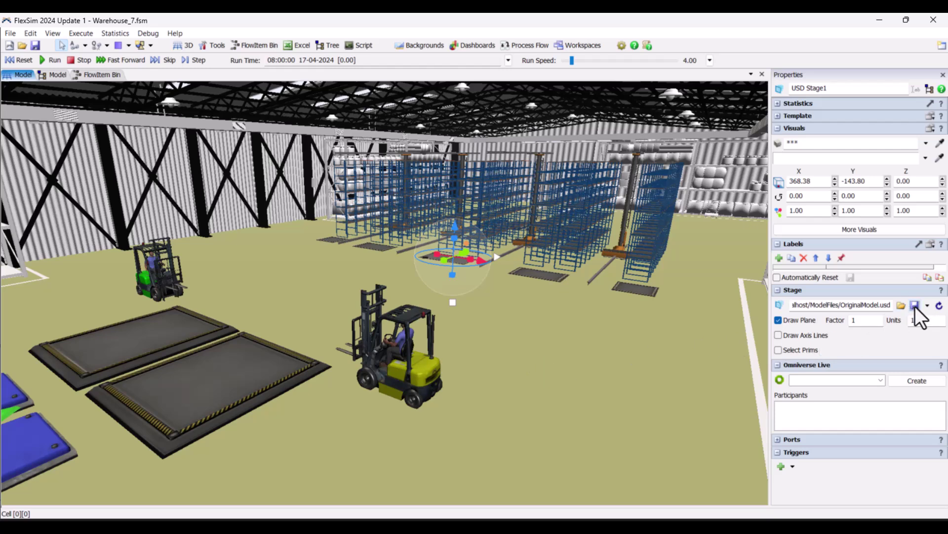
Fetch FlexSim's changes into OriginalModel.usd in USD Composer and view them from Waypoint 02.
{"action": "left_click", "coordinate": [645, 469]}
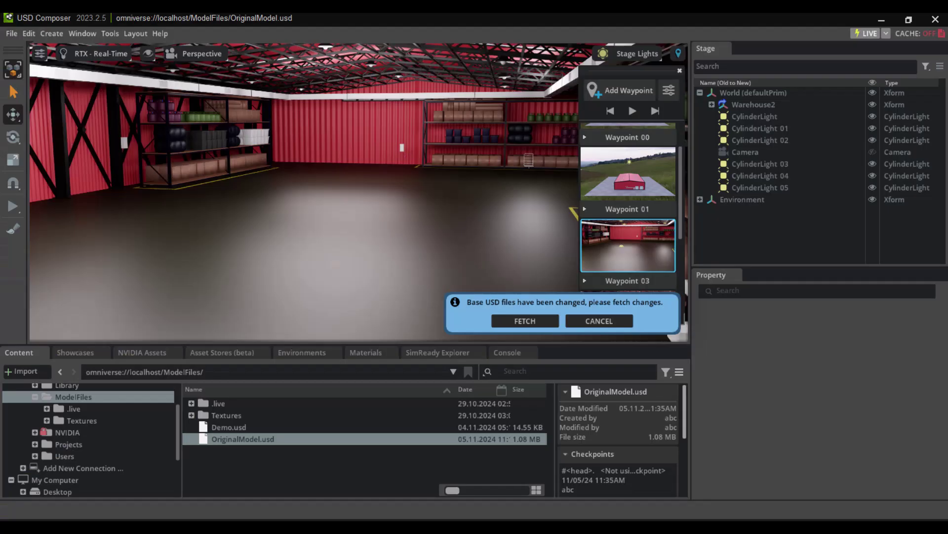
{"action": "left_click", "coordinate": [525, 321]}
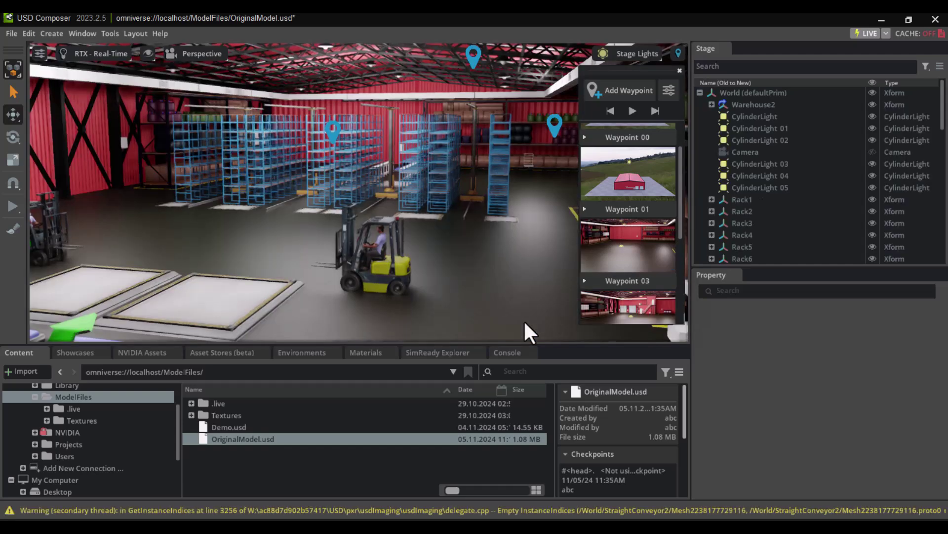
{"action": "scroll", "coordinate": [752, 171], "scroll_direction": "down", "scroll_amount": 15}
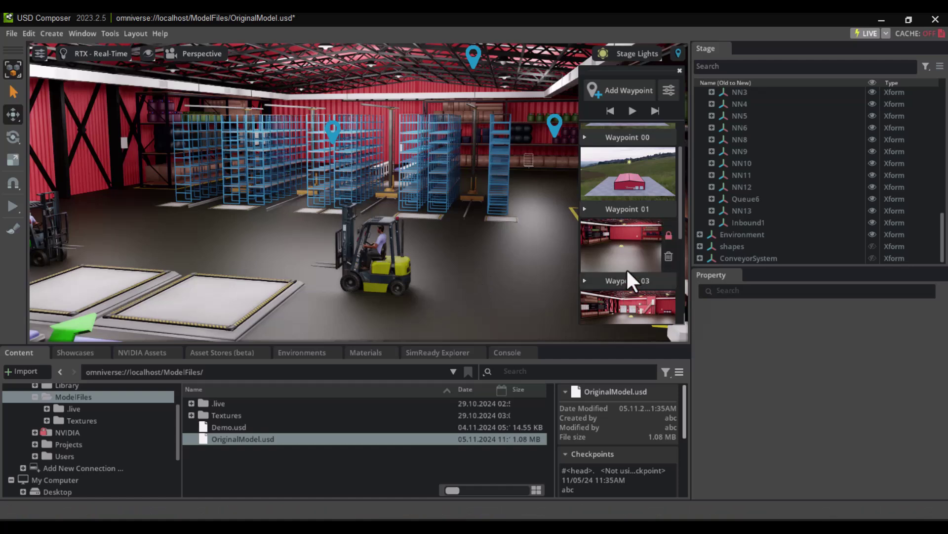
{"action": "scroll", "coordinate": [627, 268], "scroll_direction": "down", "scroll_amount": 2}
{"action": "left_click", "coordinate": [633, 256]}
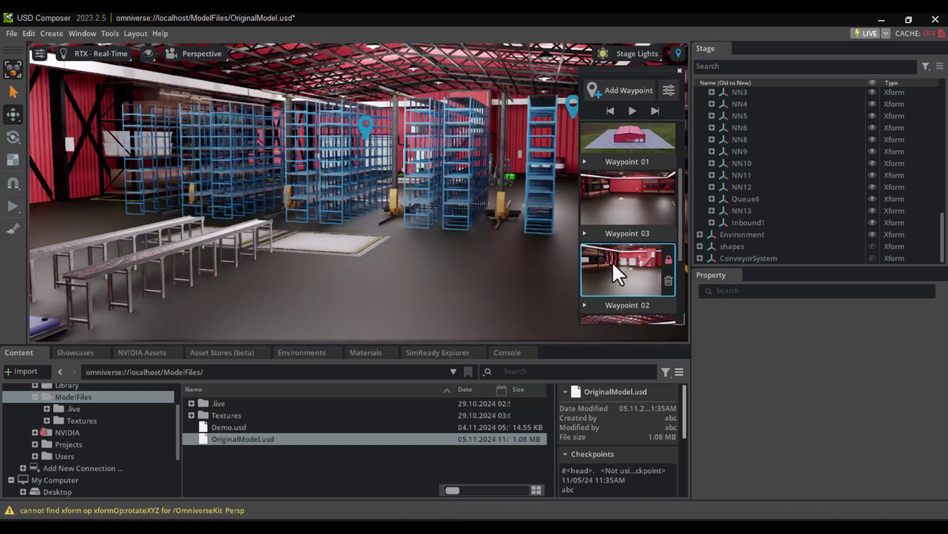
Show Waypoint 03, then create a FlexSim live session named 'LiveConnection'.
{"action": "left_click", "coordinate": [629, 196]}
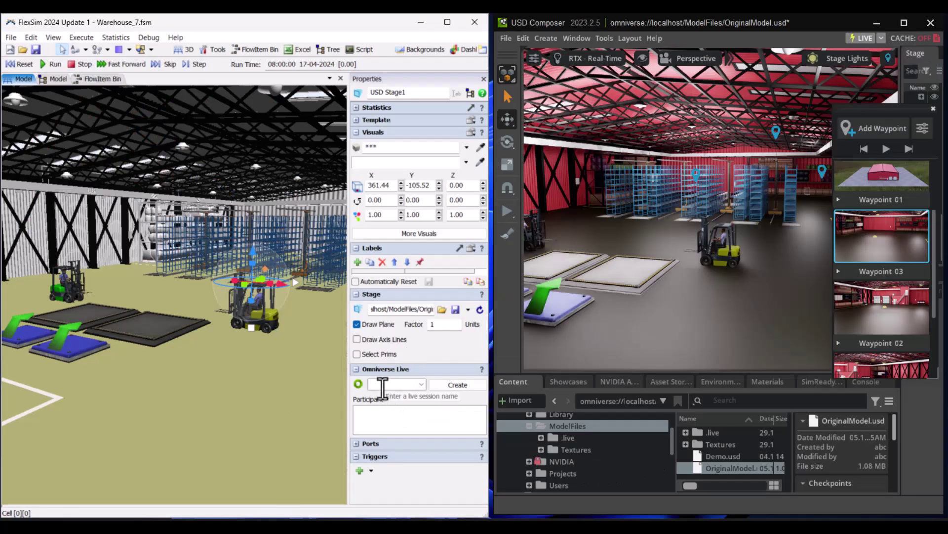
{"action": "type", "text": "Live"}
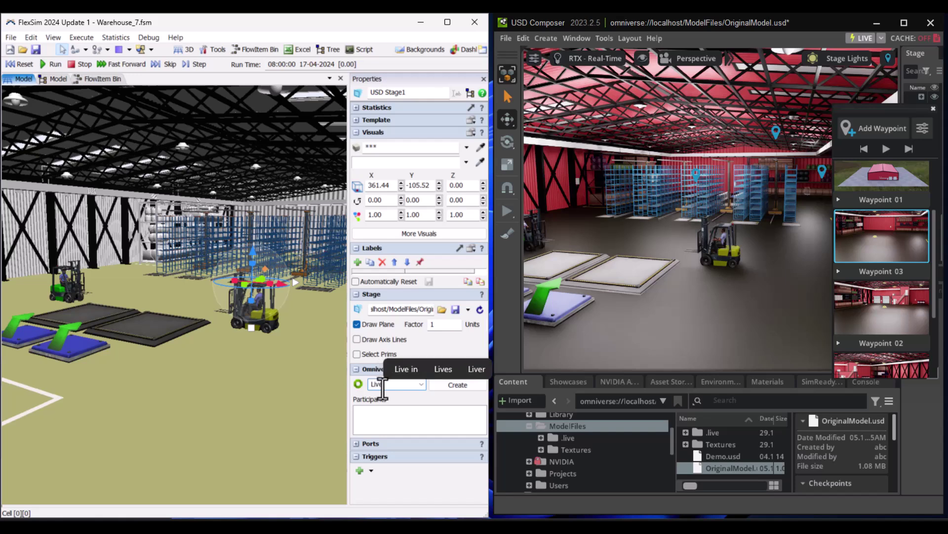
{"action": "type", "text": " Connection"}
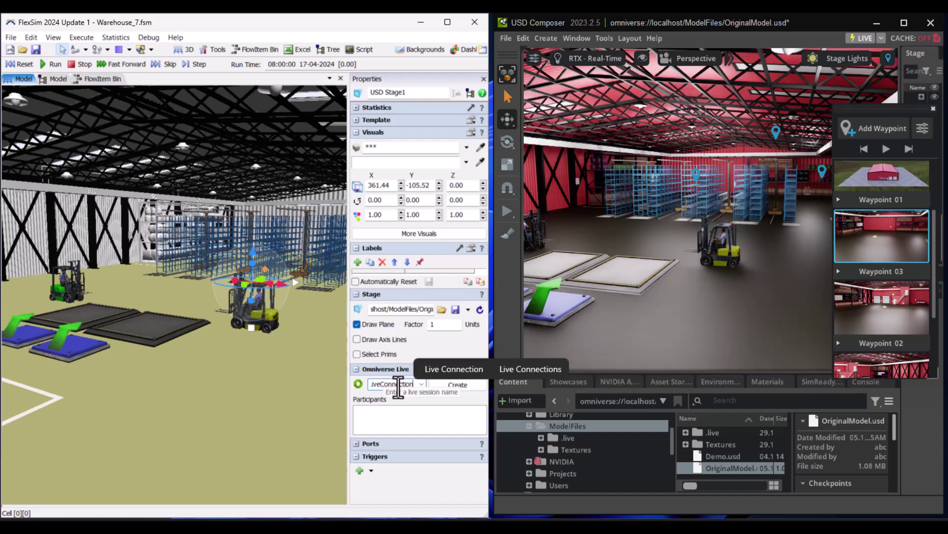
{"action": "key", "text": "Return"}
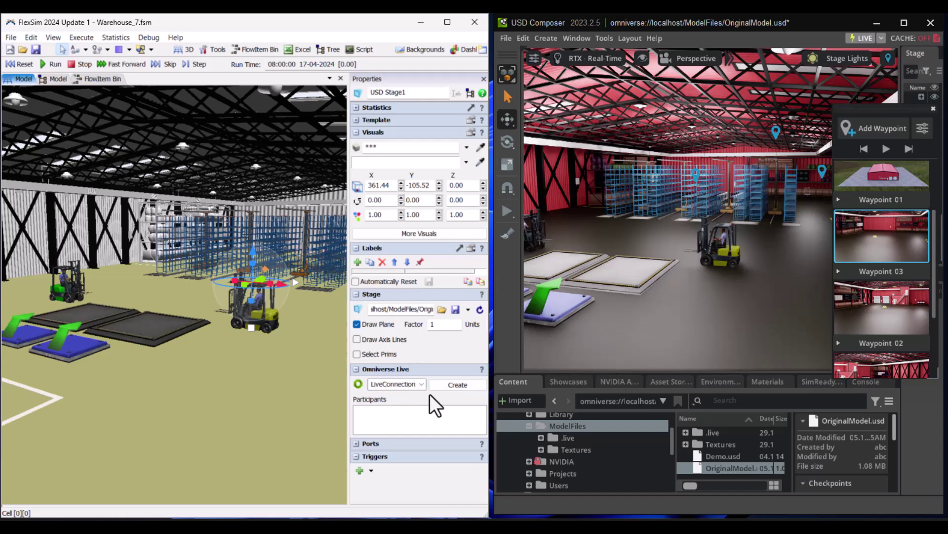
{"action": "left_click", "coordinate": [459, 384]}
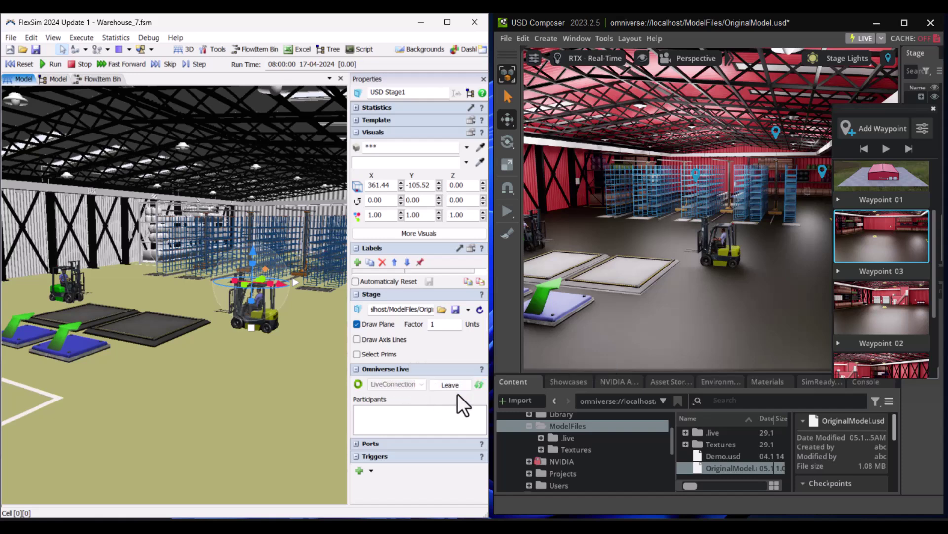
Join the LiveConnection session from USD Composer's LIVE menu.
{"action": "left_click", "coordinate": [881, 39]}
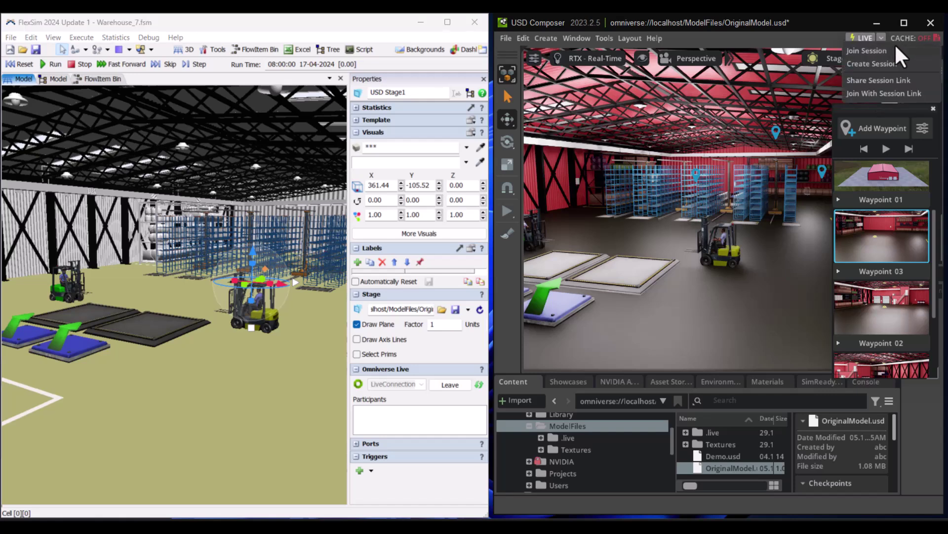
{"action": "left_click", "coordinate": [862, 52]}
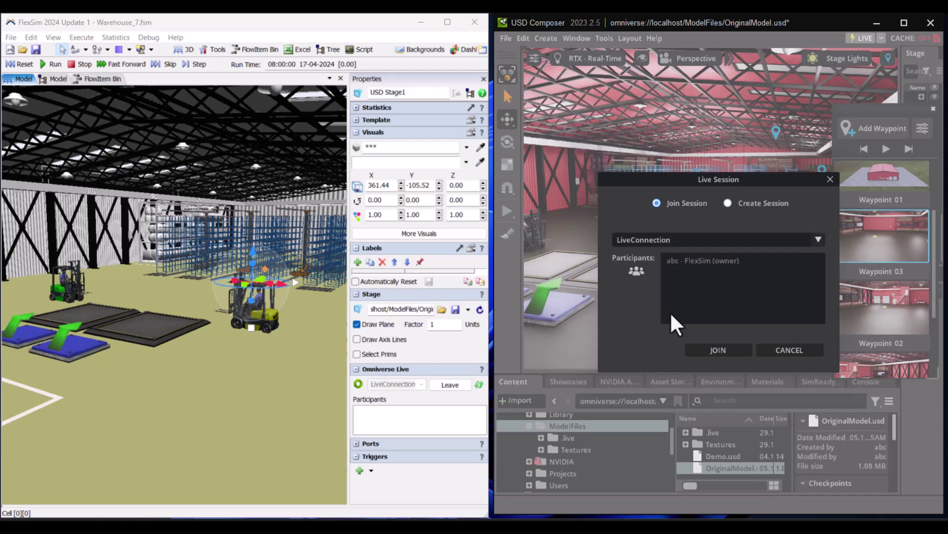
{"action": "left_click", "coordinate": [719, 349]}
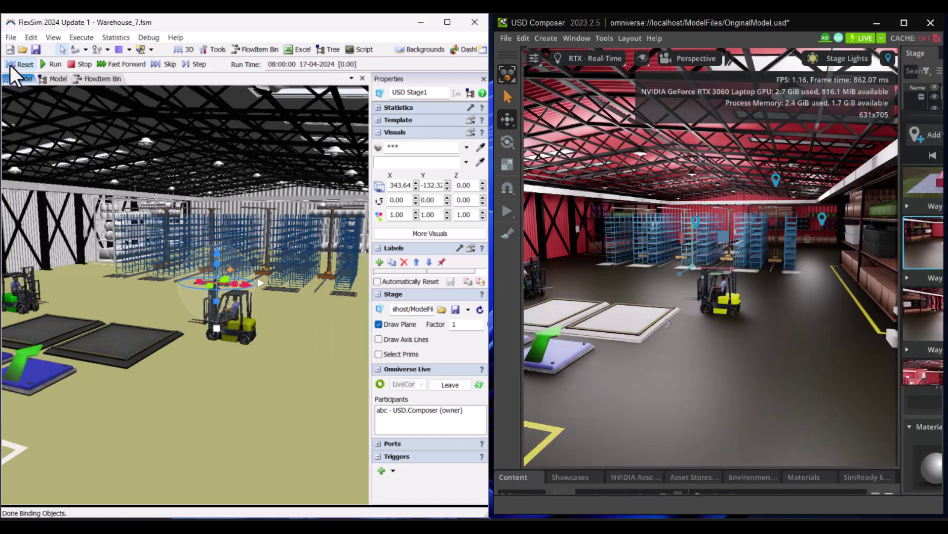
Run the FlexSim simulation and maximize USD Composer to watch it stream live.
{"action": "left_click", "coordinate": [48, 64]}
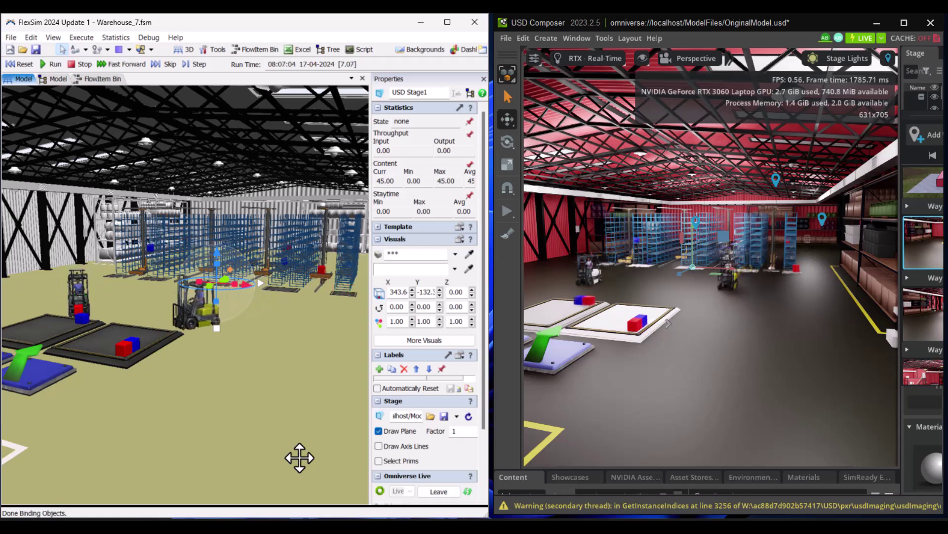
{"action": "key", "text": "super+Up"}
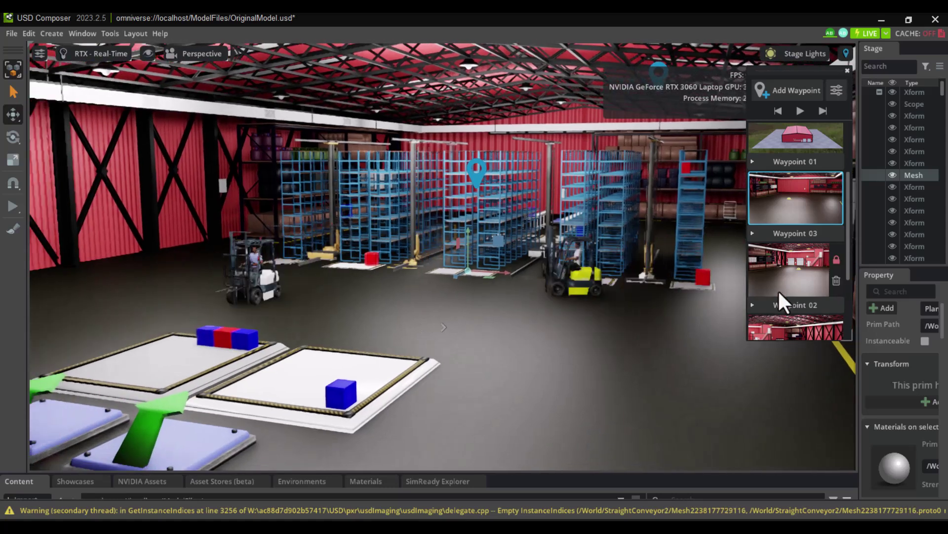
View the running warehouse simulation from the Waypoint 02, then Waypoint 03 cameras.
{"action": "left_click", "coordinate": [788, 279]}
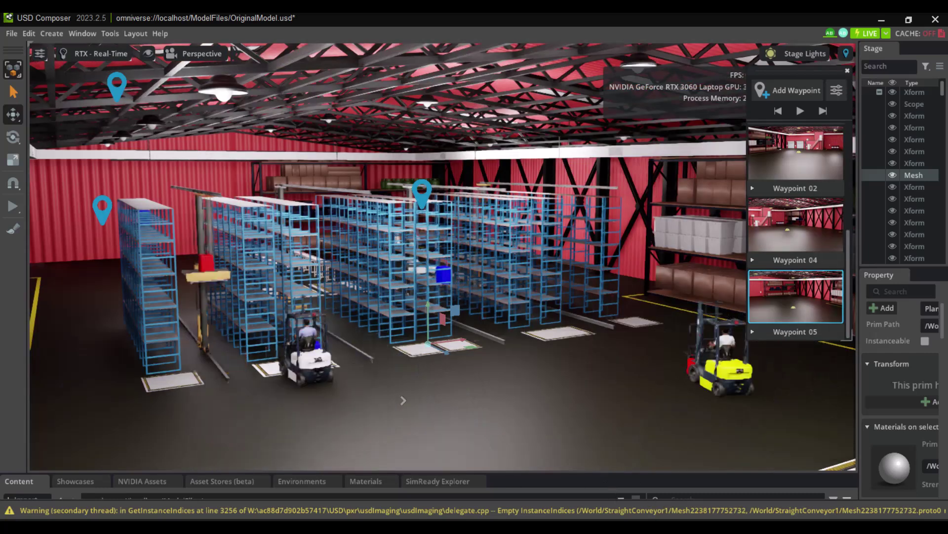
{"action": "scroll", "coordinate": [798, 147], "scroll_direction": "up", "scroll_amount": 5}
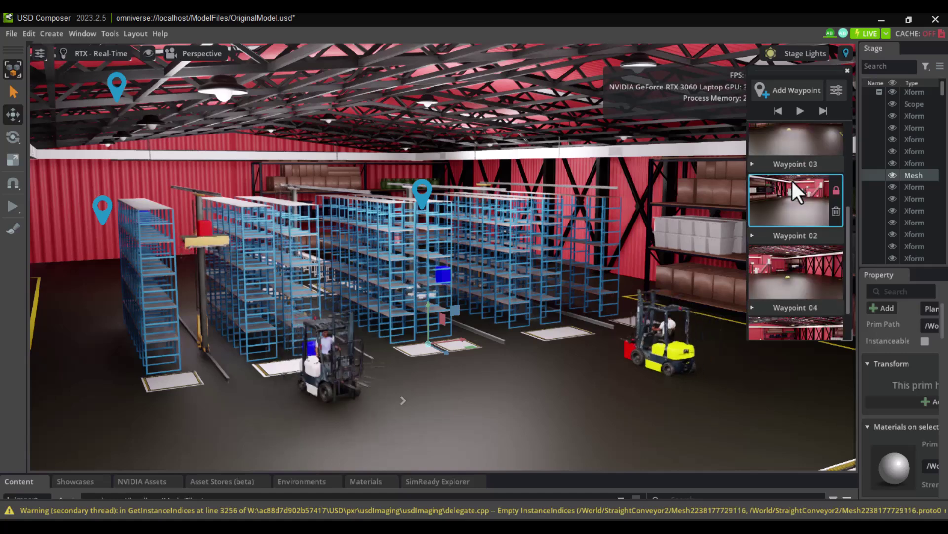
{"action": "left_click", "coordinate": [784, 304]}
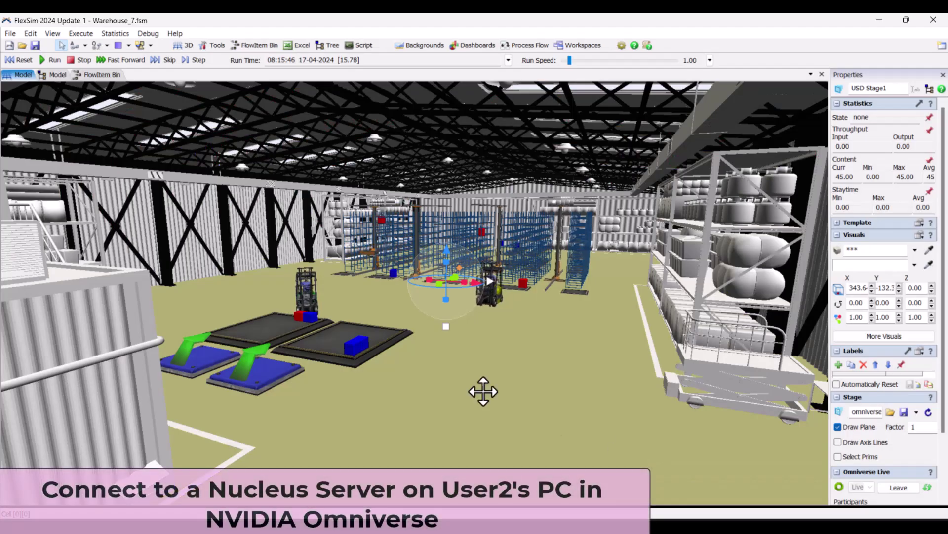
{"action": "right_click_drag", "start_coordinate": [484, 391], "coordinate": [605, 445]}
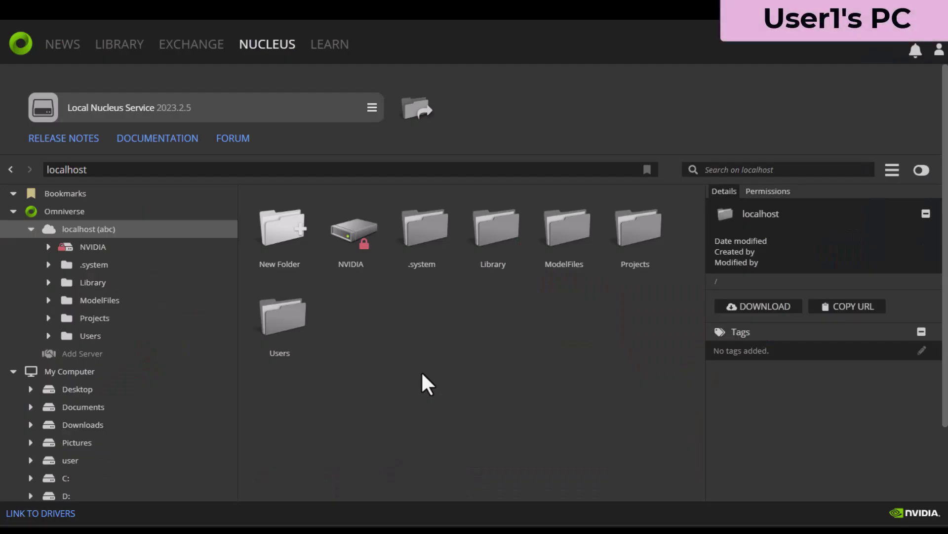
Open the Local Nucleus Service settings page at localhost:3080 from the Launcher's Nucleus tab.
{"action": "left_click", "coordinate": [372, 109]}
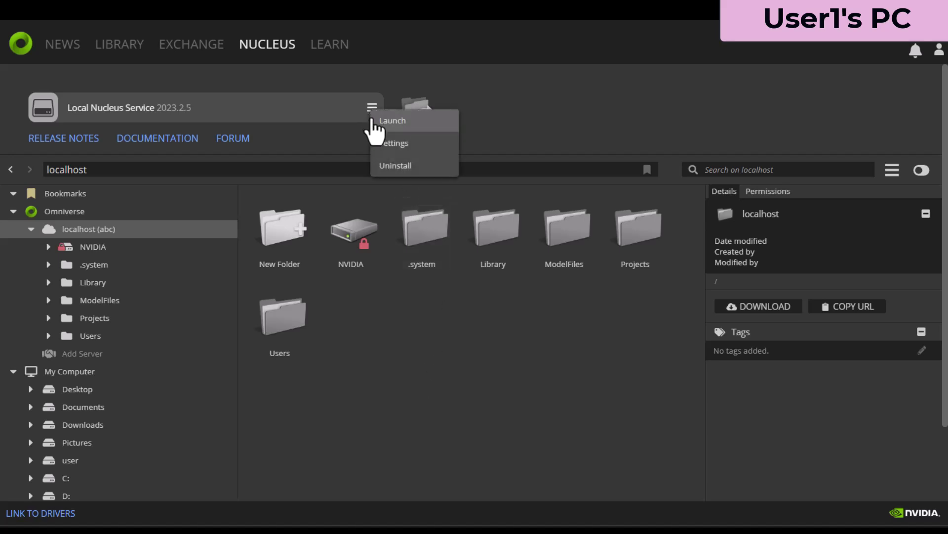
{"action": "left_click", "coordinate": [390, 144]}
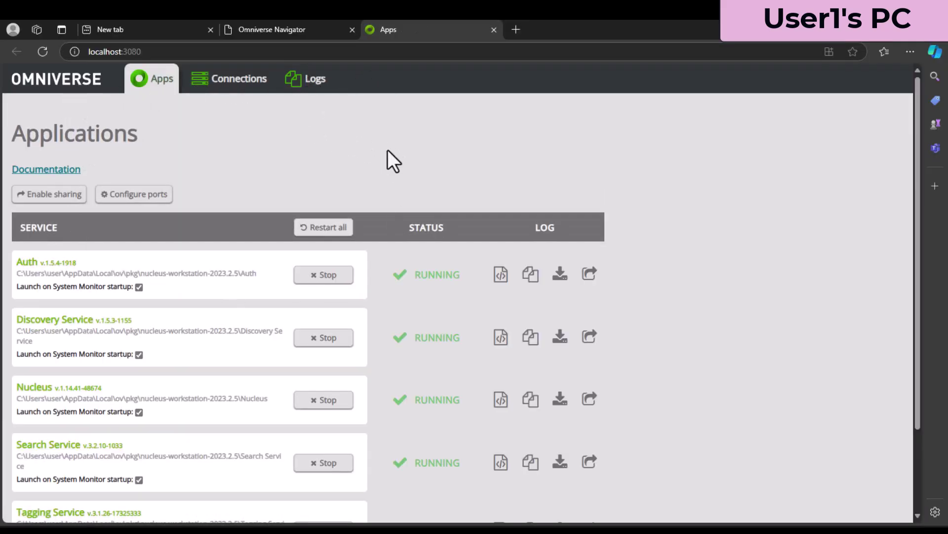
Enable Nucleus sharing with new-account registration allowed, then check the services are running.
{"action": "left_click", "coordinate": [37, 196]}
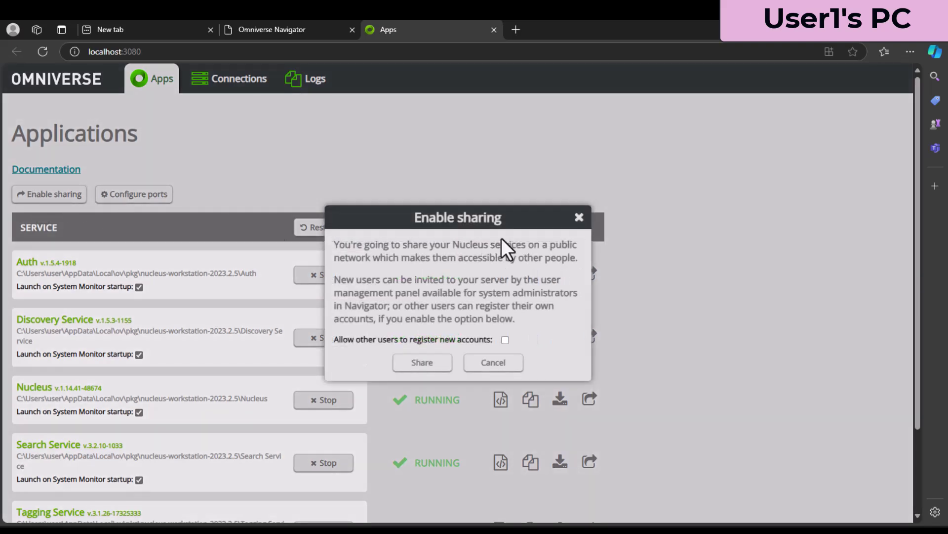
{"action": "left_click", "coordinate": [506, 339]}
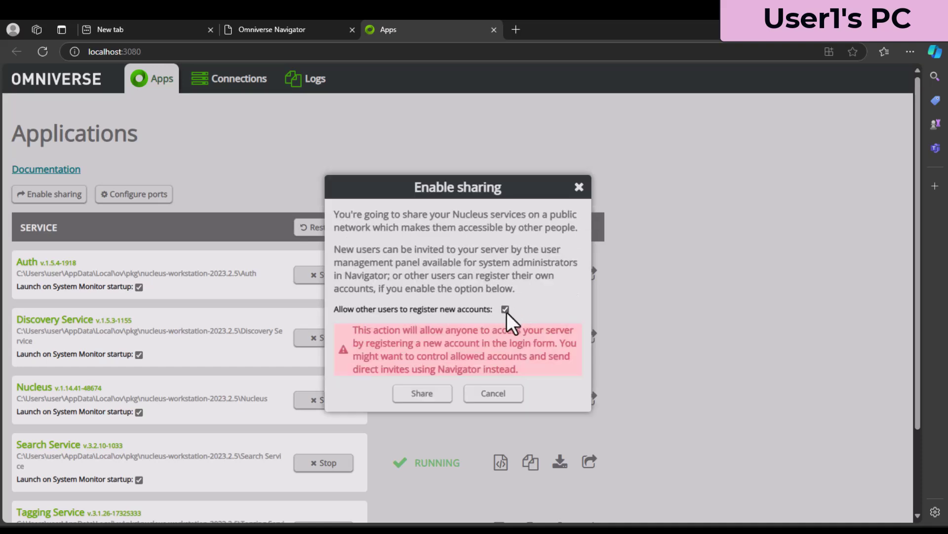
{"action": "left_click", "coordinate": [422, 394]}
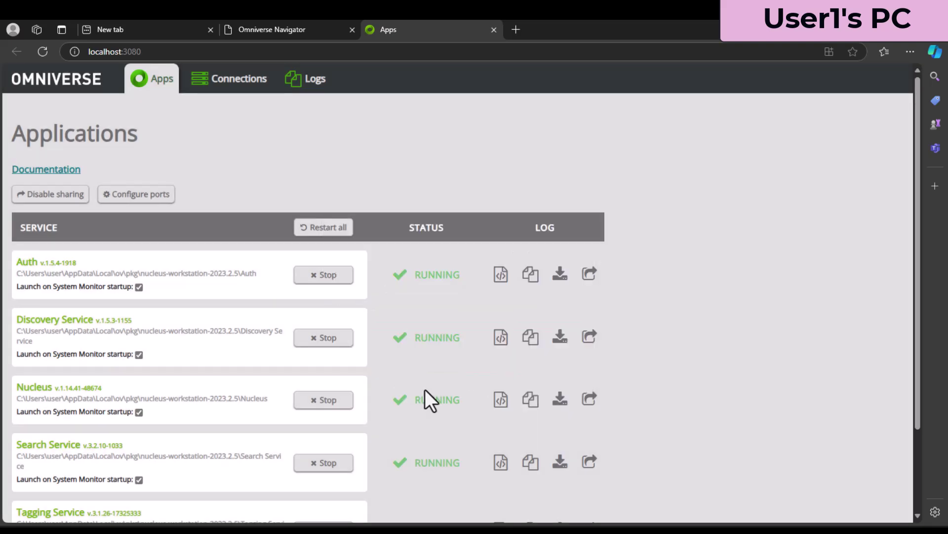
{"action": "scroll", "coordinate": [434, 381], "scroll_direction": "down", "scroll_amount": 2}
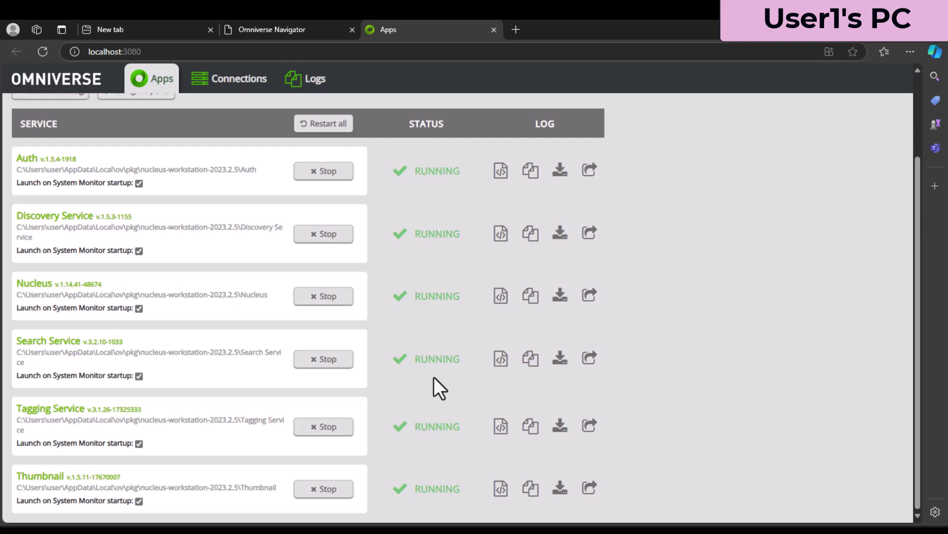
{"action": "scroll", "coordinate": [433, 376], "scroll_direction": "up", "scroll_amount": 2}
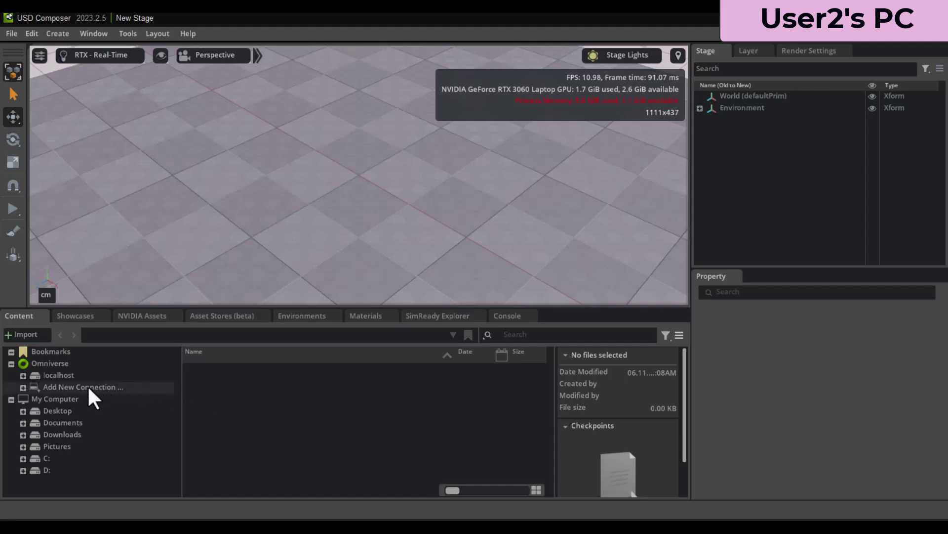
{"action": "double_click", "coordinate": [52, 388]}
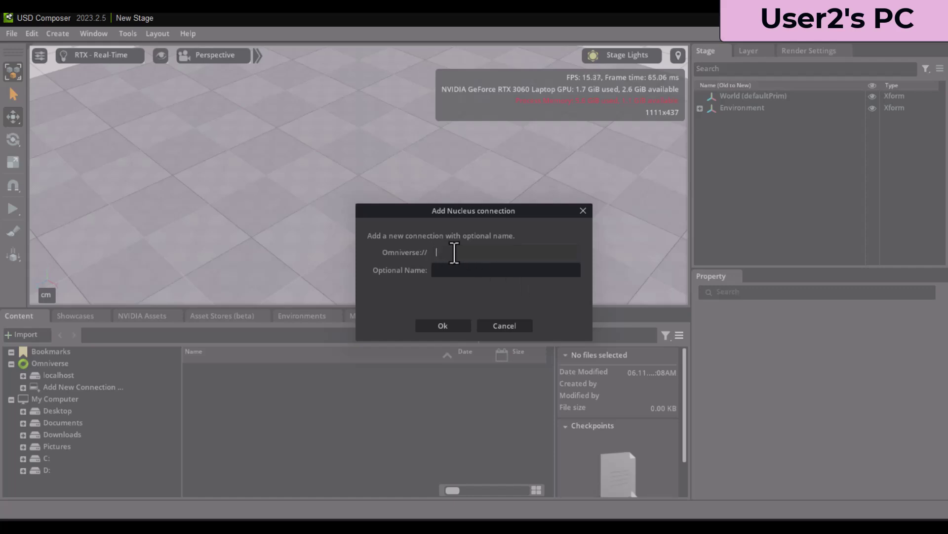
{"action": "left_click", "coordinate": [452, 269]}
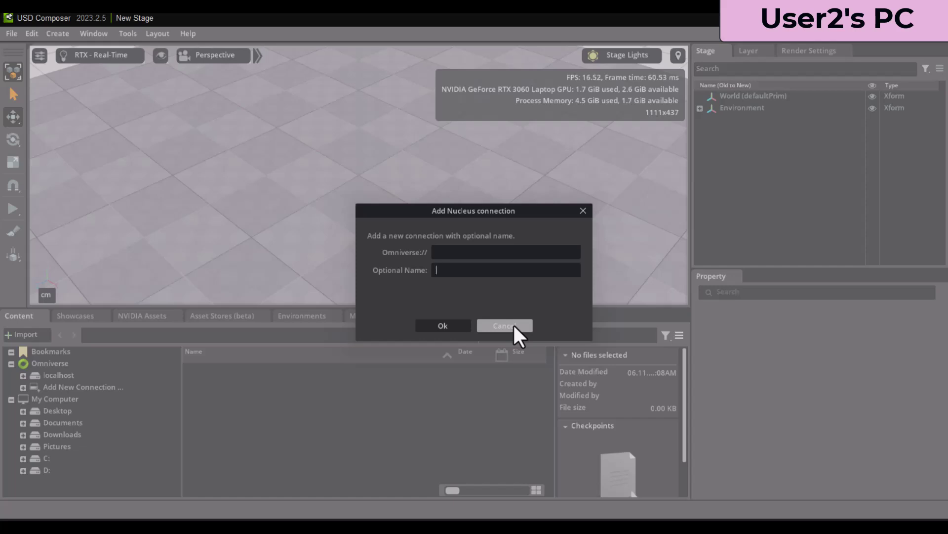
{"action": "left_click", "coordinate": [513, 323]}
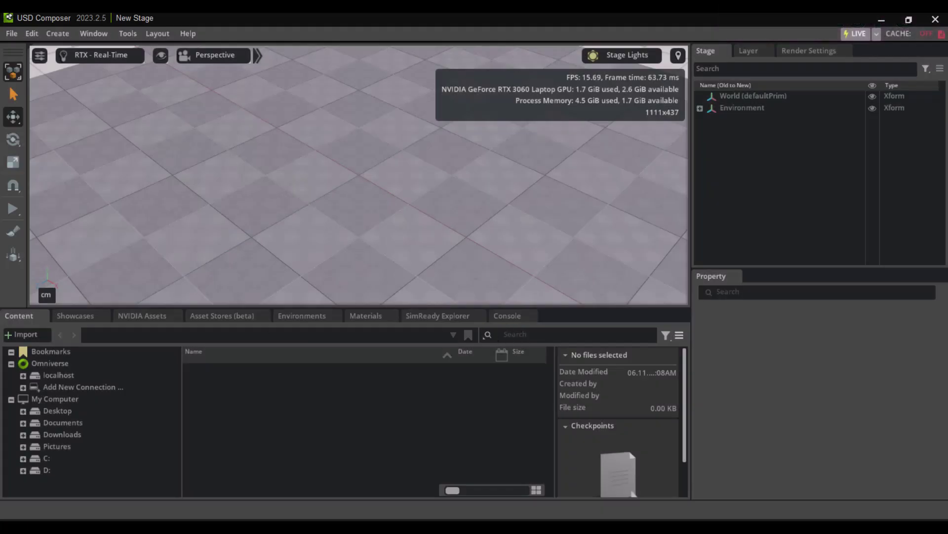